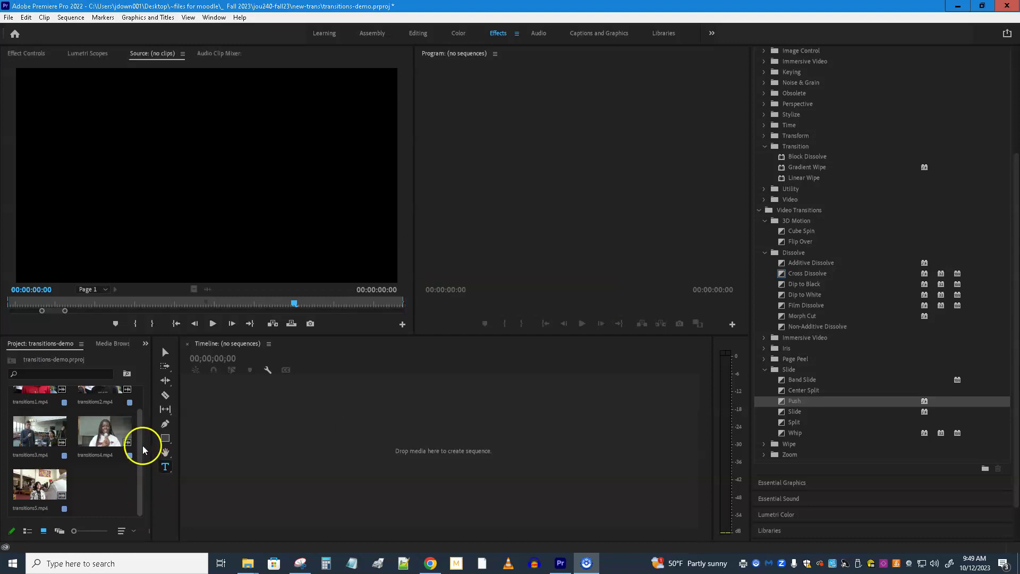
- Create a sequence from transitions1.mp4 and switch to the Editing workspace
scroll(137, 449, up, 1)
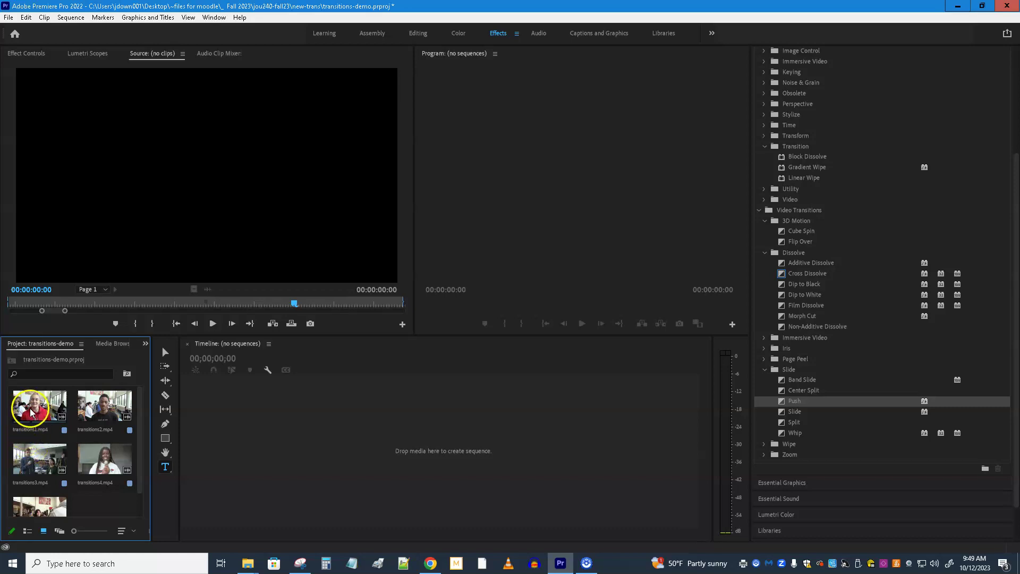
drag(28, 422, 200, 432)
click(418, 33)
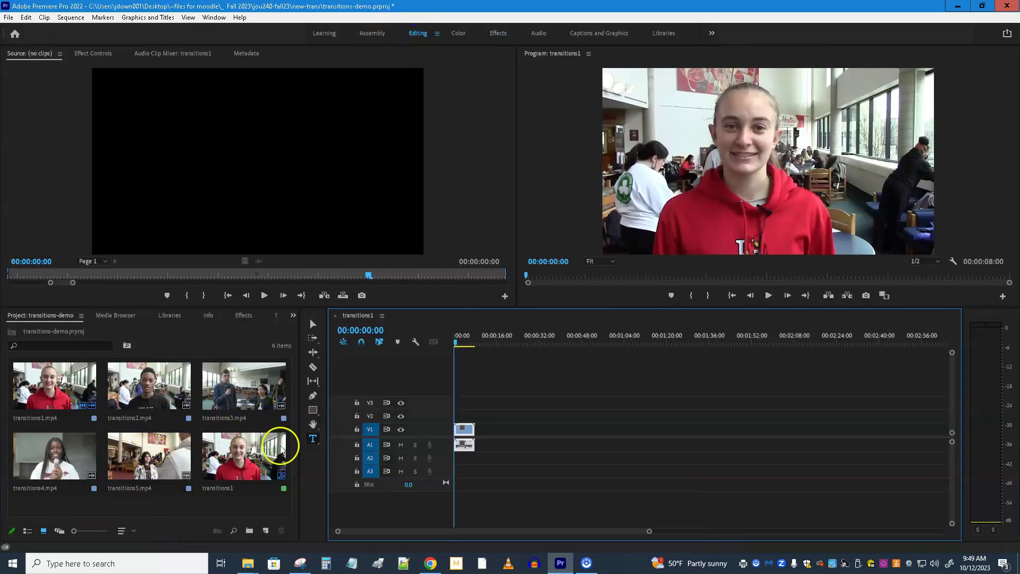
click(507, 526)
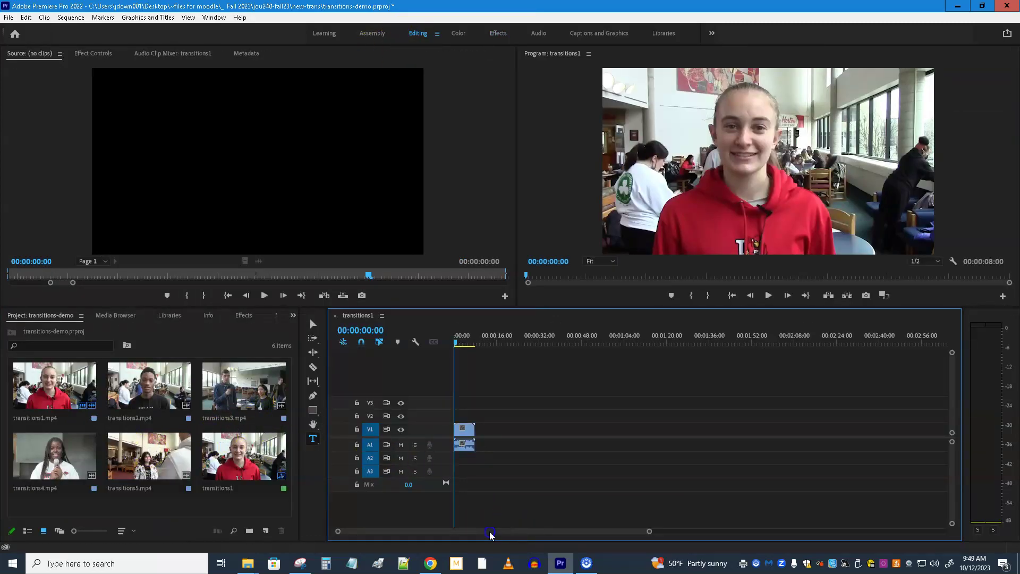
- Append transitions2.mp4 and transitions3.mp4 end to end after the first clip on tracks V1 and A1
drag(126, 399, 477, 440)
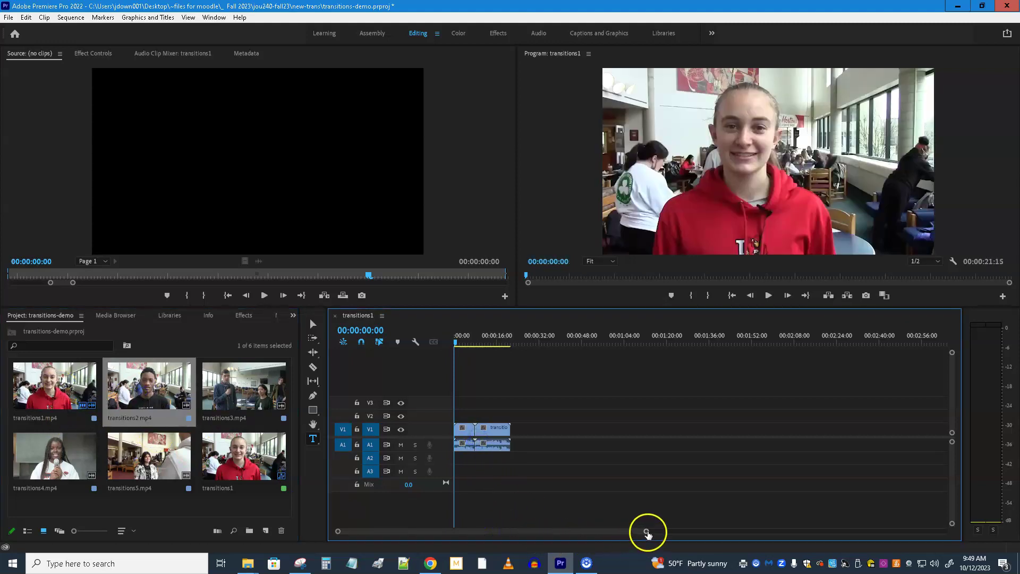
drag(645, 531, 556, 541)
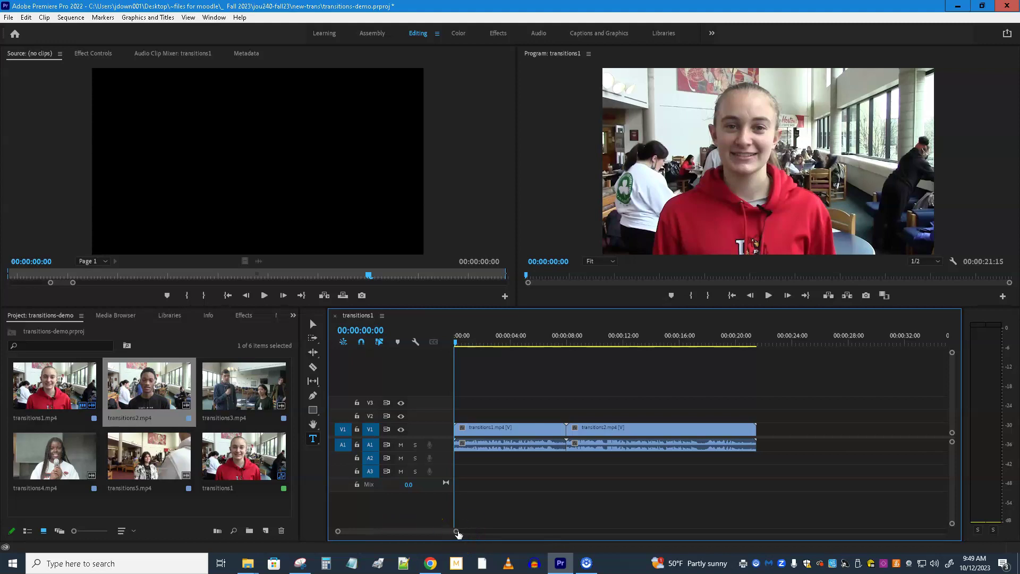
drag(239, 391, 760, 432)
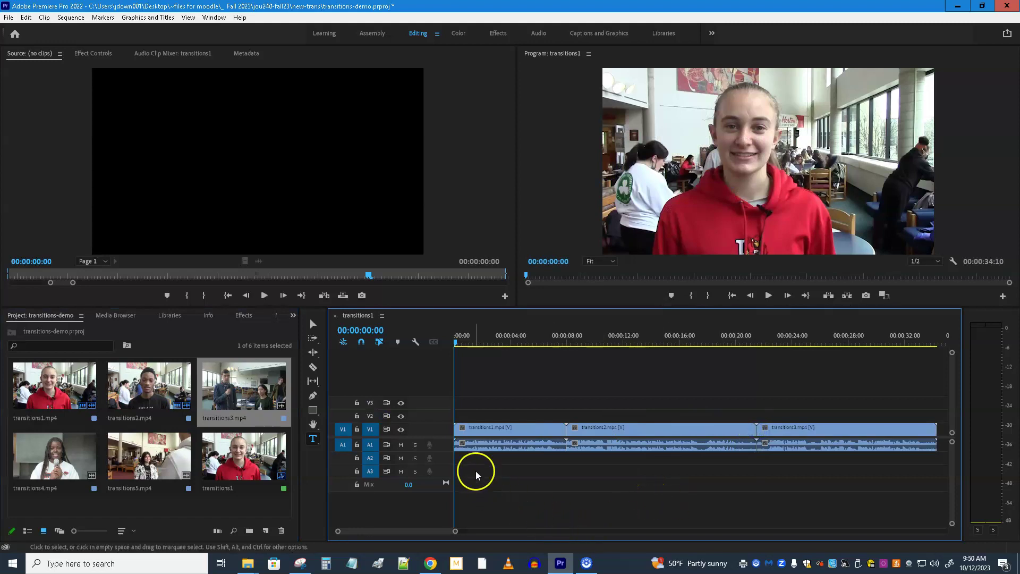
click(458, 416)
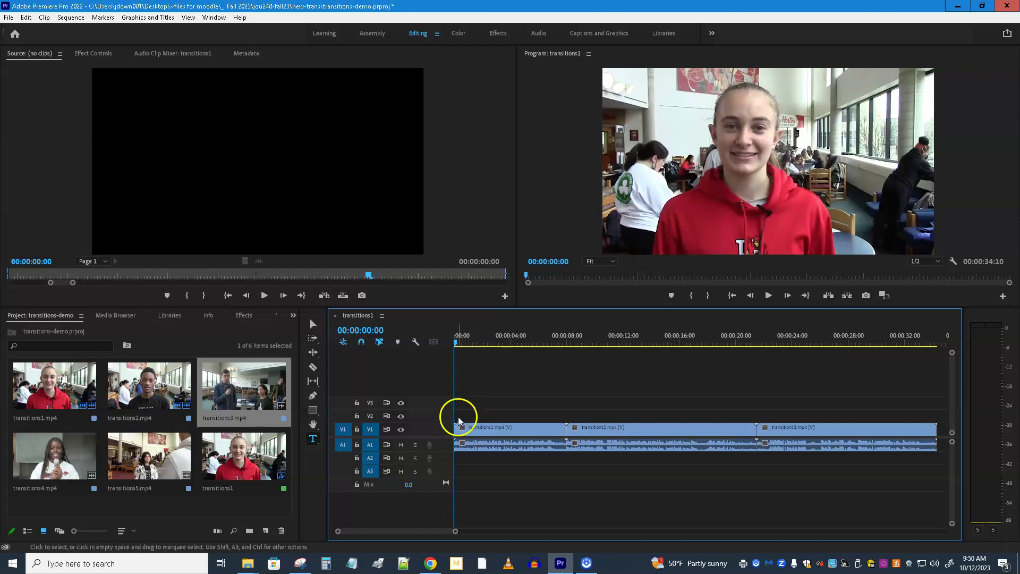
click(489, 418)
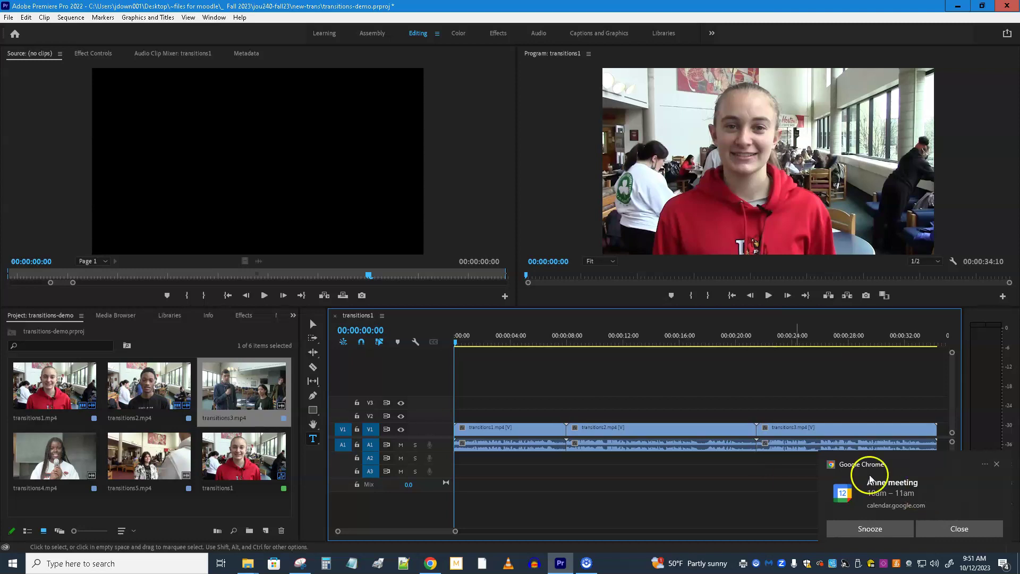
- Play the cut between transitions1.mp4 and transitions2.mp4, and return the playhead to just before it
click(555, 342)
click(768, 295)
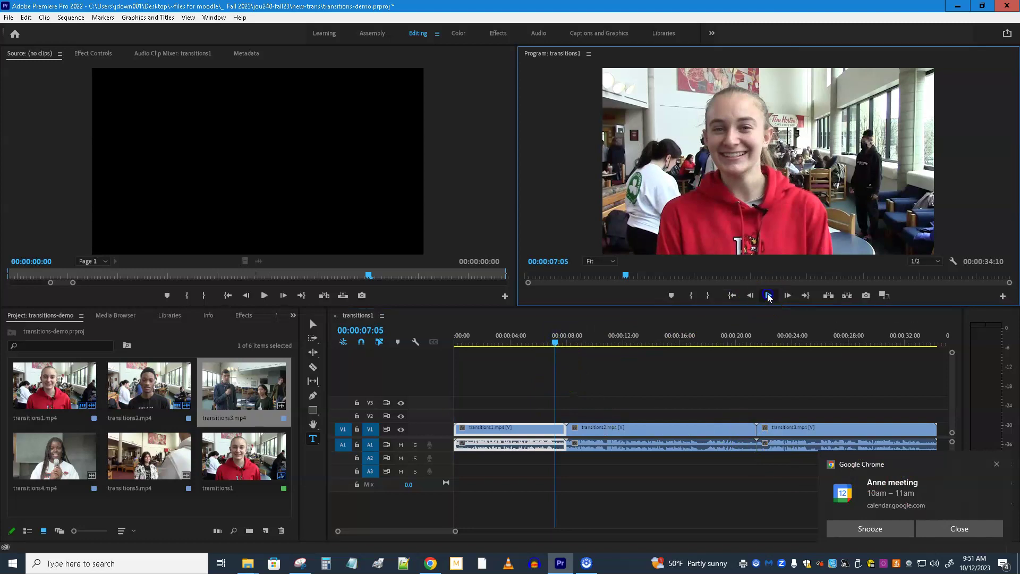
click(768, 295)
drag(578, 341, 556, 346)
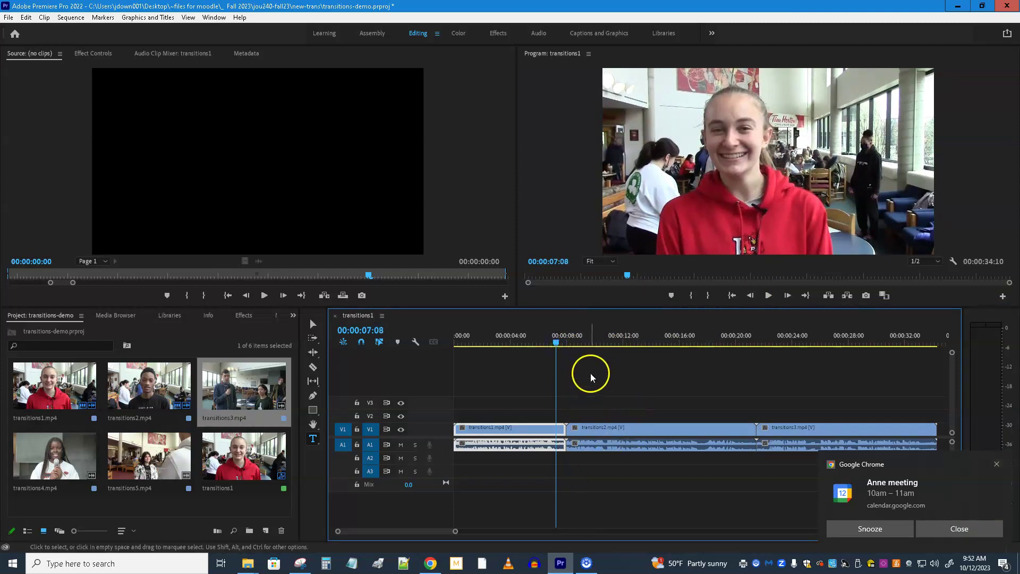
- Switch to the Effects workspace and collapse the Video Effects folder to bring the Video Transitions into view
click(500, 36)
click(899, 130)
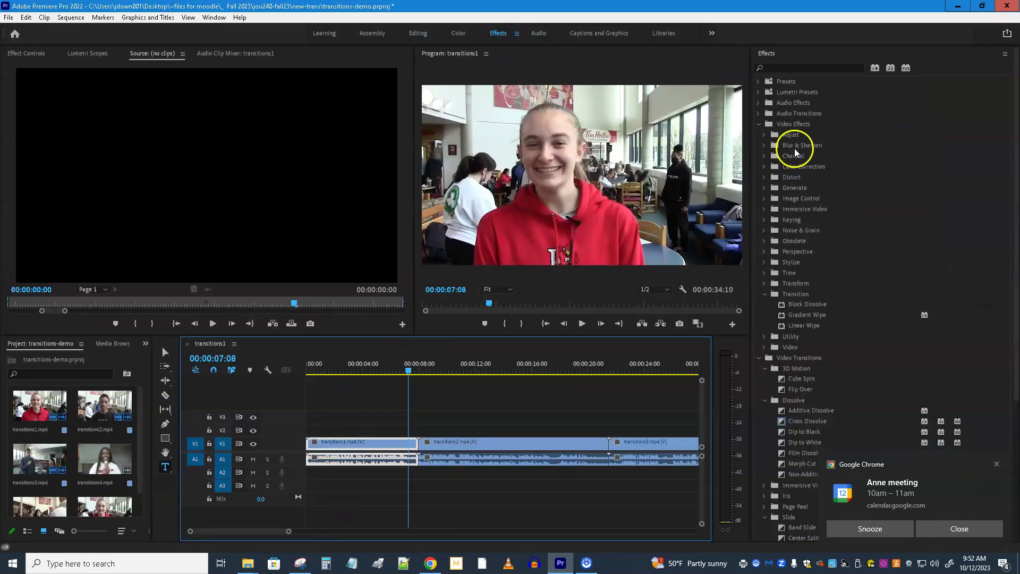
click(758, 125)
click(758, 126)
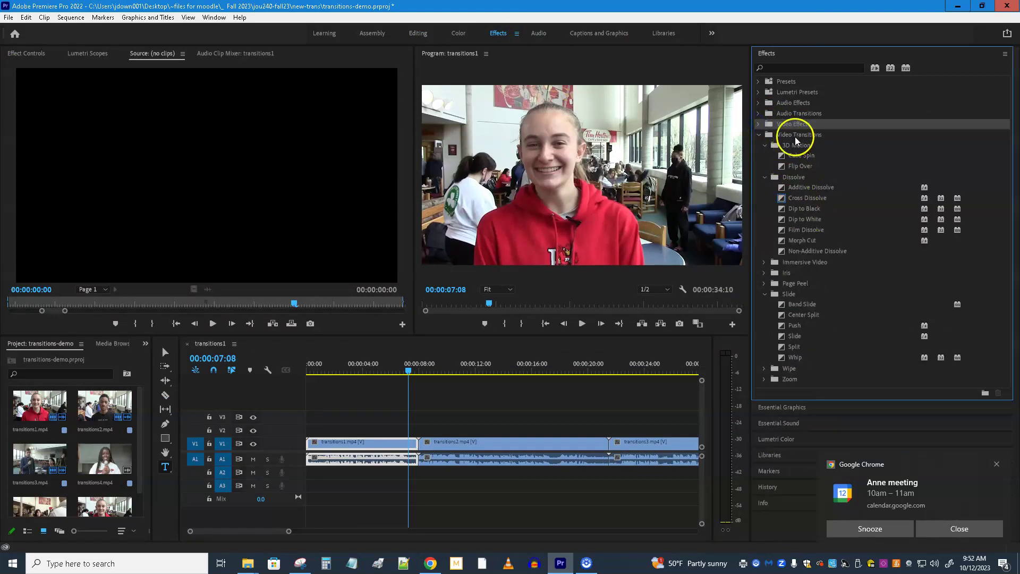
- Apply a Cross Dissolve centred on the cut between transitions1.mp4 and transitions2.mp4, accepting repeated frames
click(791, 179)
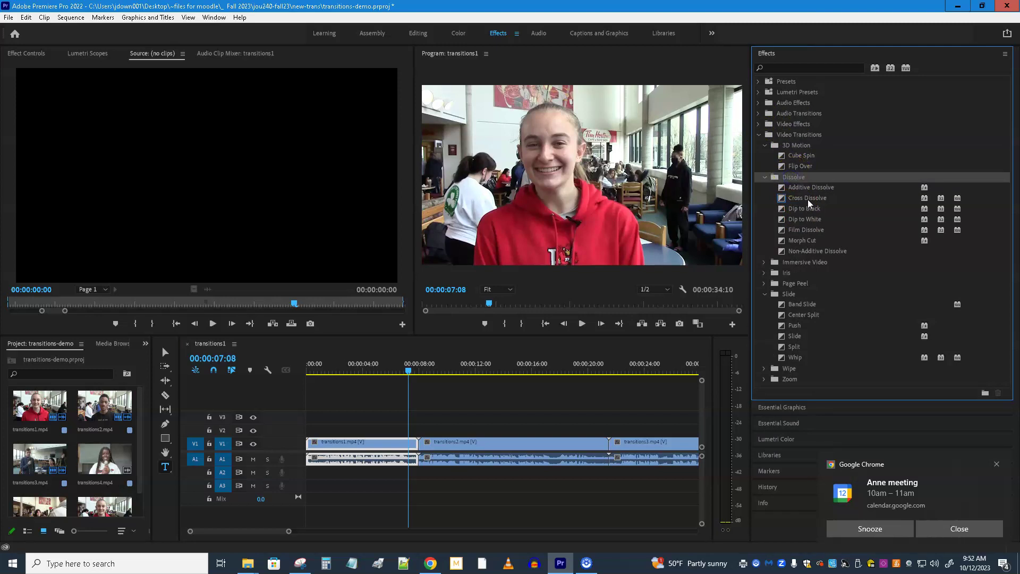
click(804, 201)
drag(804, 201, 427, 448)
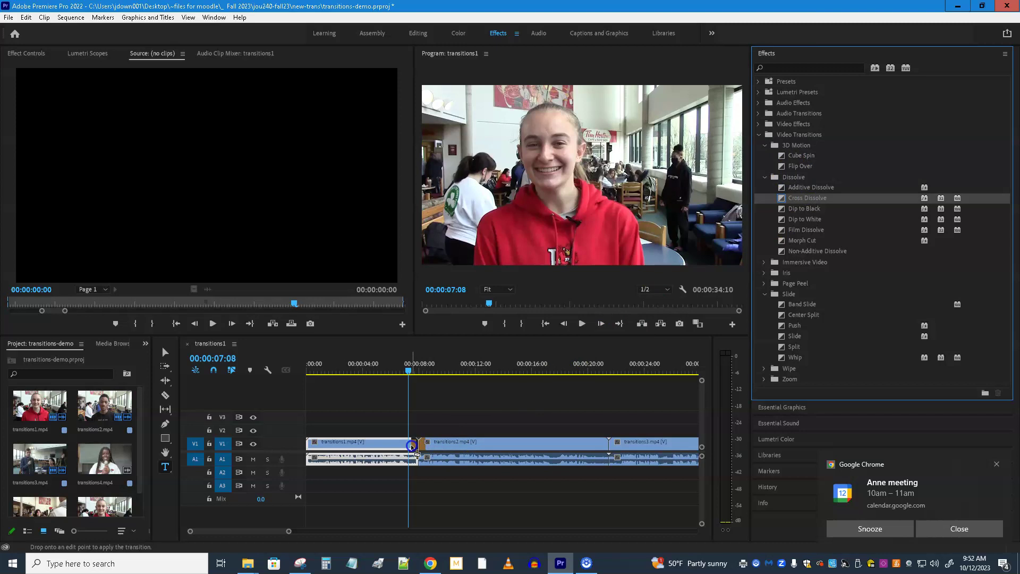
drag(412, 445, 417, 445)
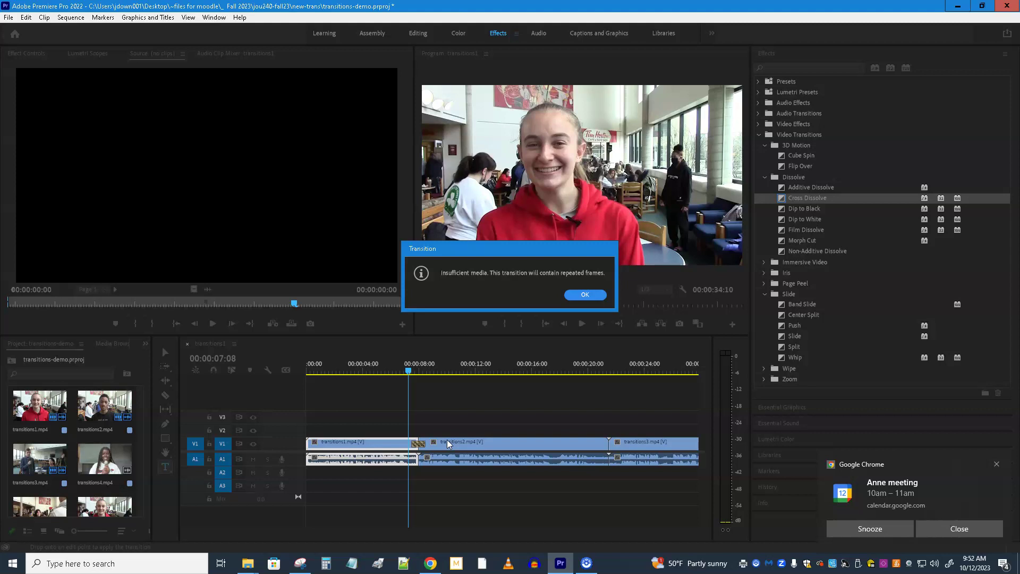
click(583, 296)
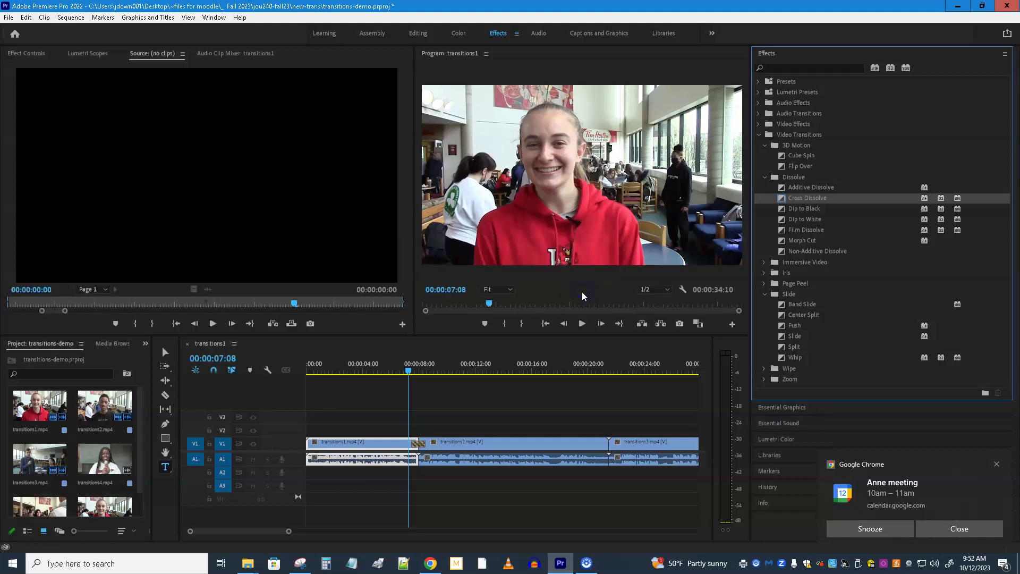
- Try the default transitions on the cut between transitions2.mp4 and transitions3.mp4, and undo them
click(610, 441)
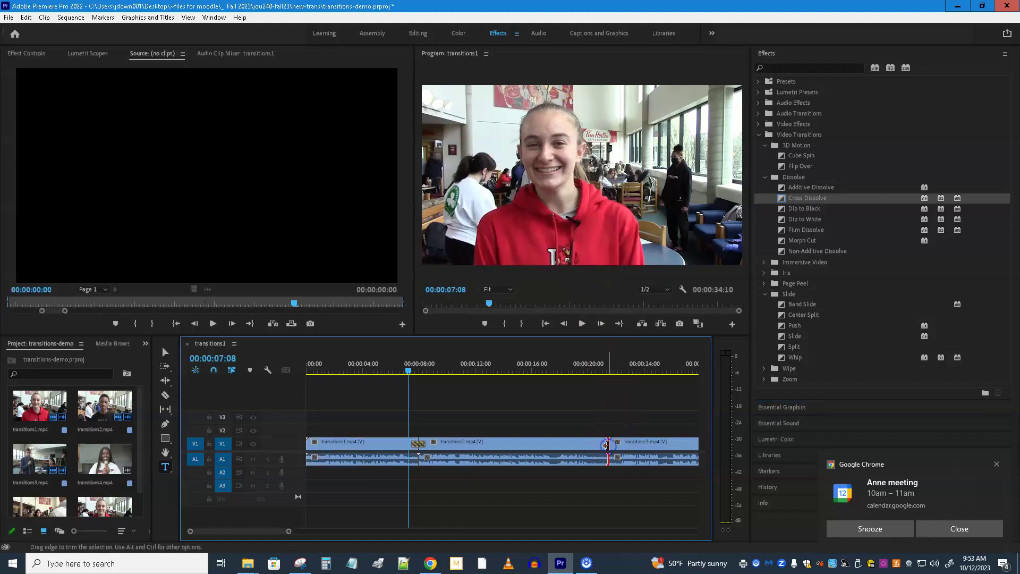
right_click(609, 445)
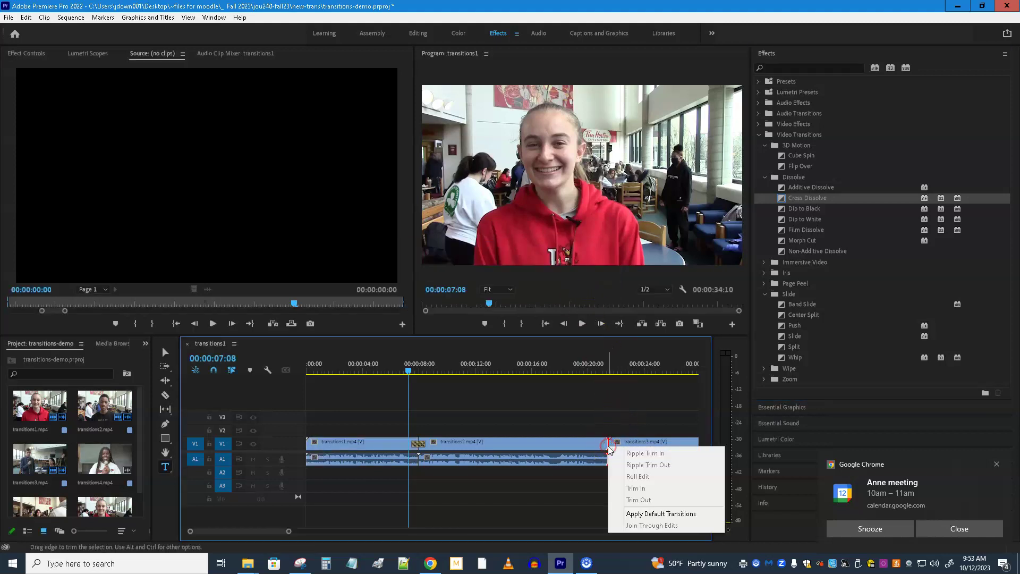
click(645, 514)
click(592, 295)
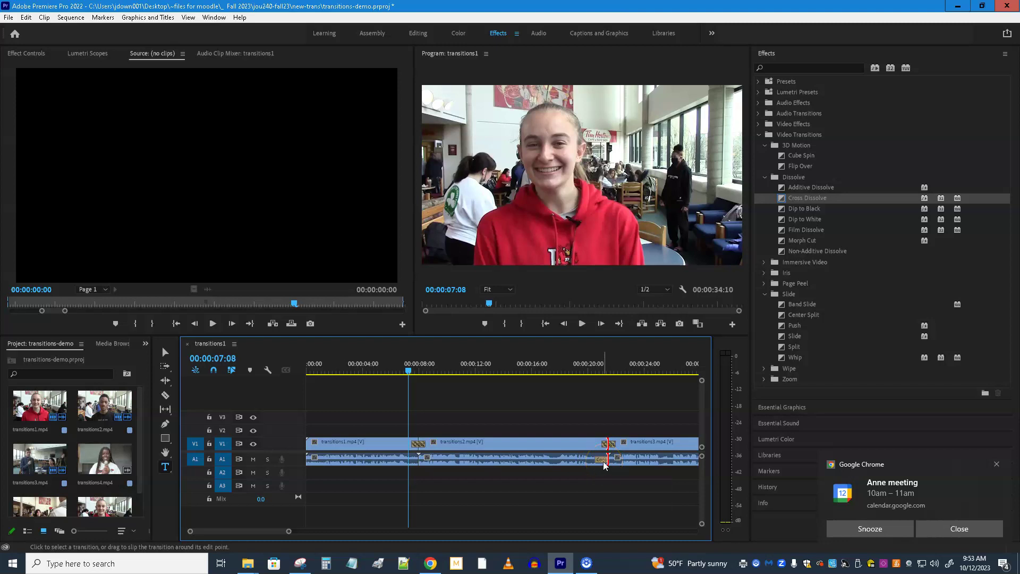
key(ctrl+z)
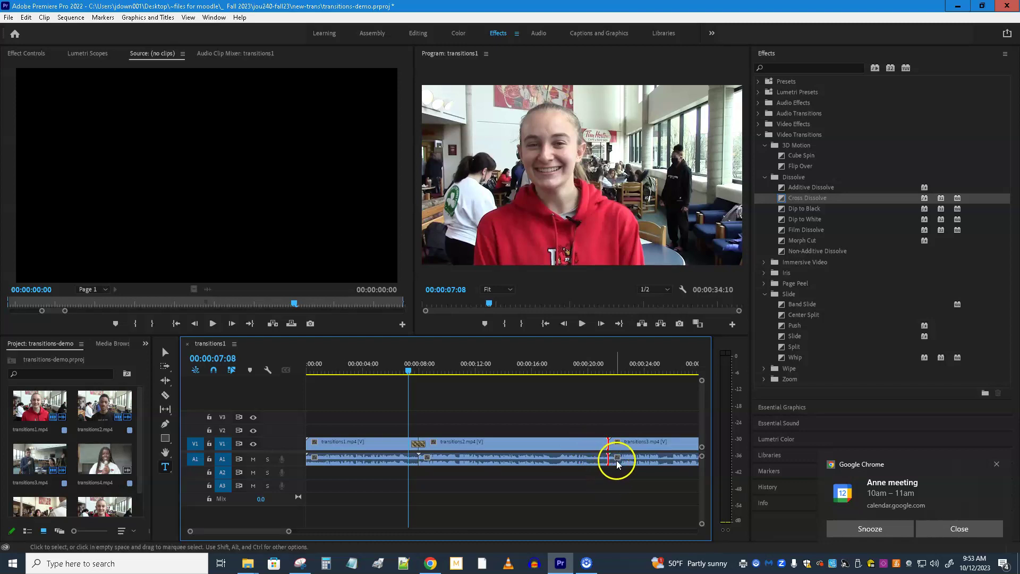
- Apply a Cross Dissolve to the video cut between transitions2.mp4 and transitions3.mp4, accepting repeated frames
click(616, 458)
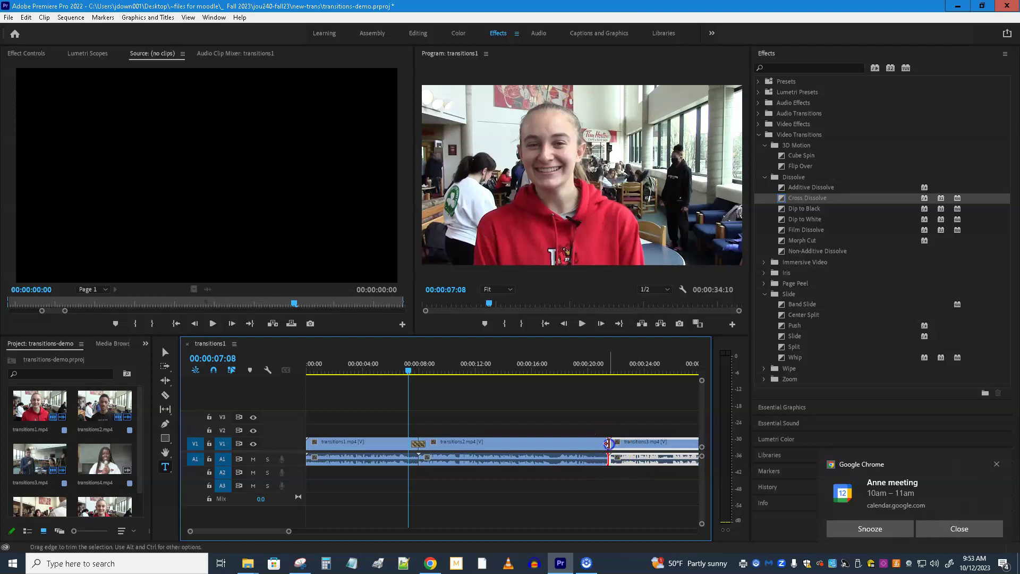
click(611, 445)
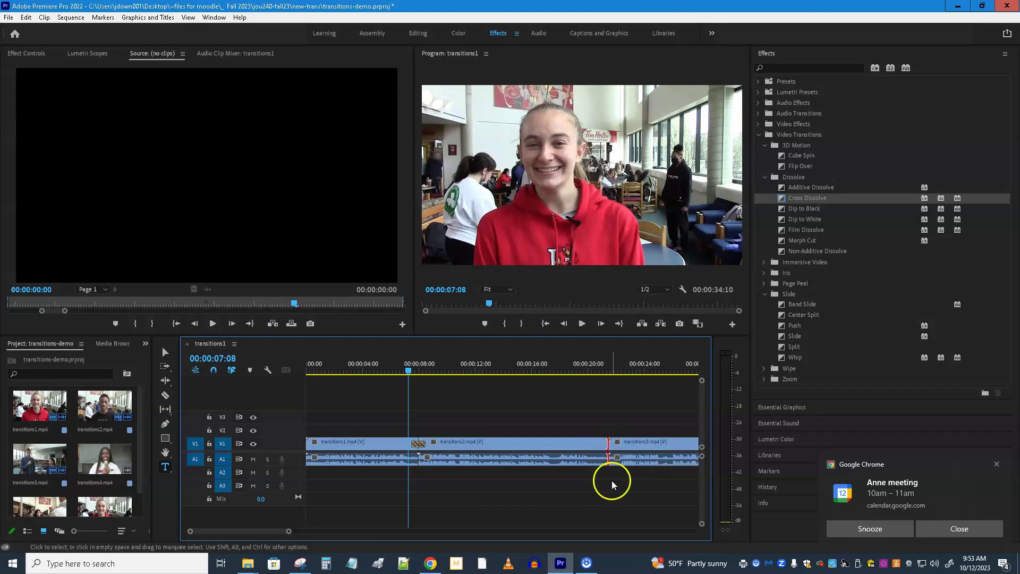
double_click(607, 446)
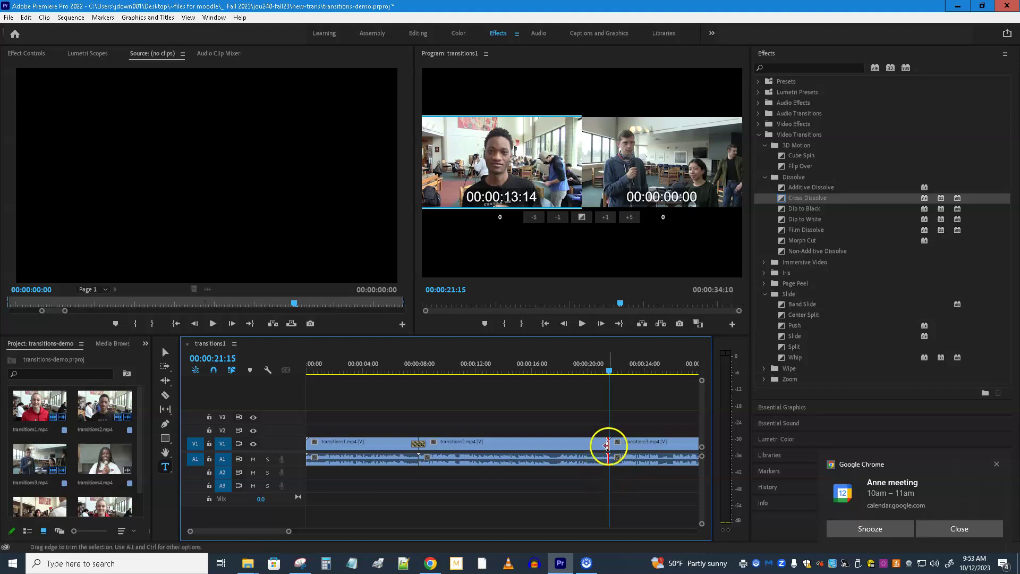
drag(801, 197, 608, 444)
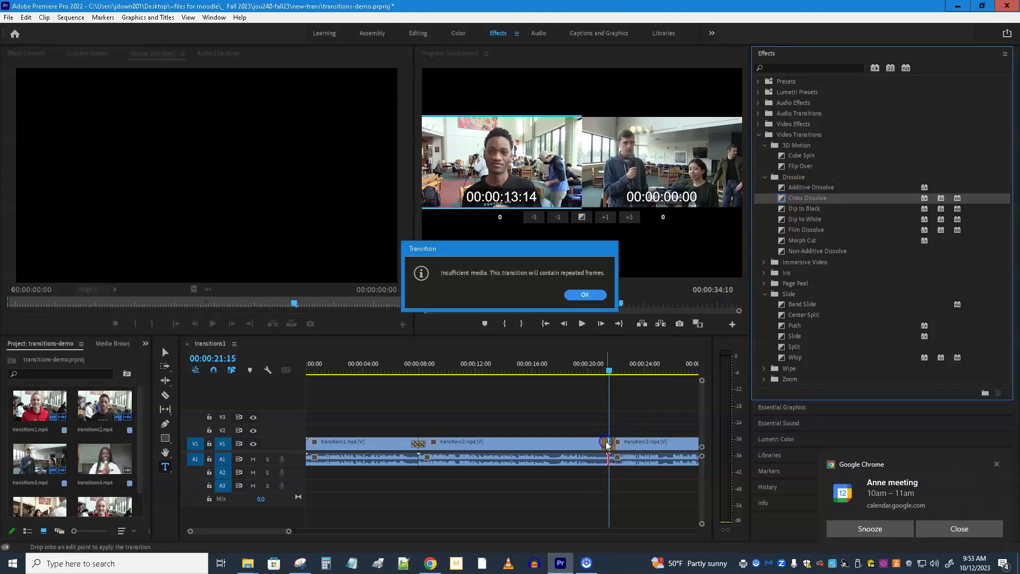
click(585, 294)
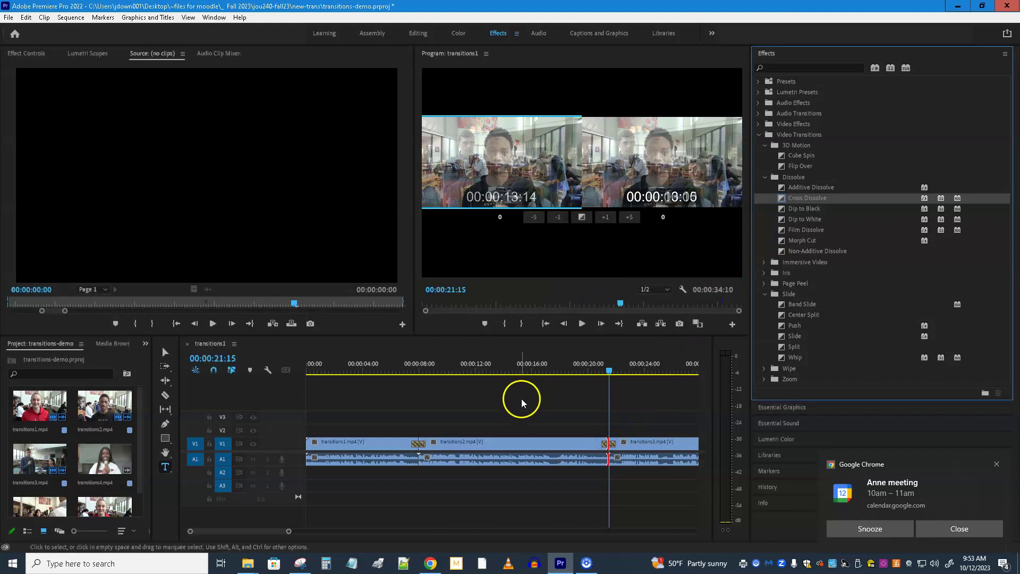
- Play the Cross Dissolve between the first two clips, and return the playhead to 00:00:07:00
click(494, 414)
drag(615, 369, 407, 383)
click(583, 323)
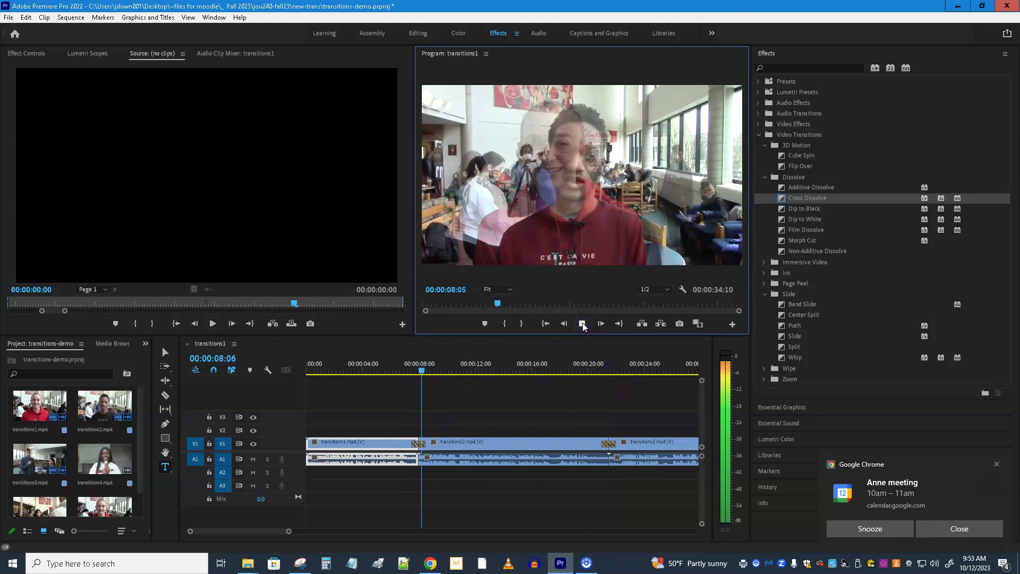
click(583, 323)
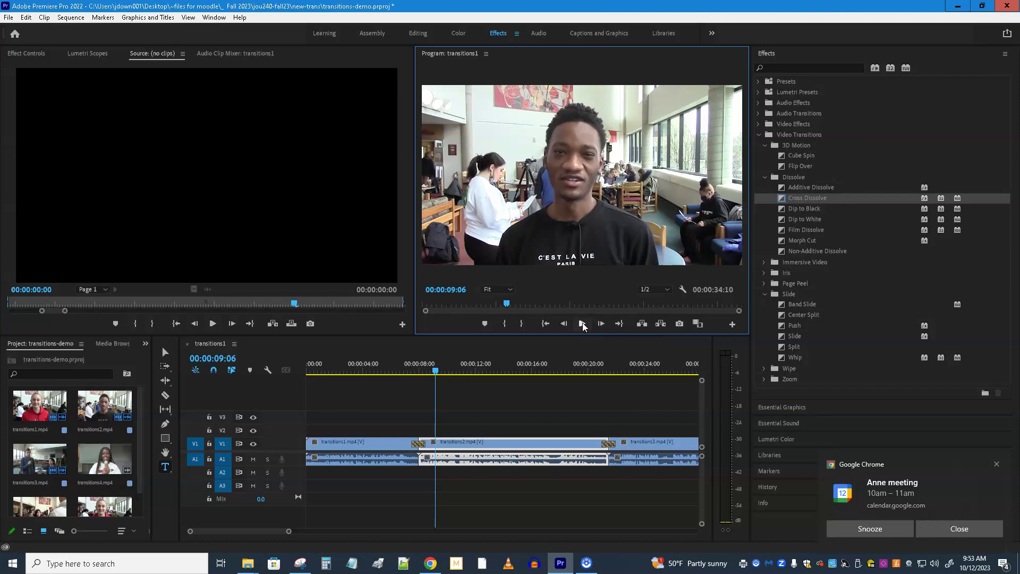
click(436, 371)
drag(437, 373, 404, 377)
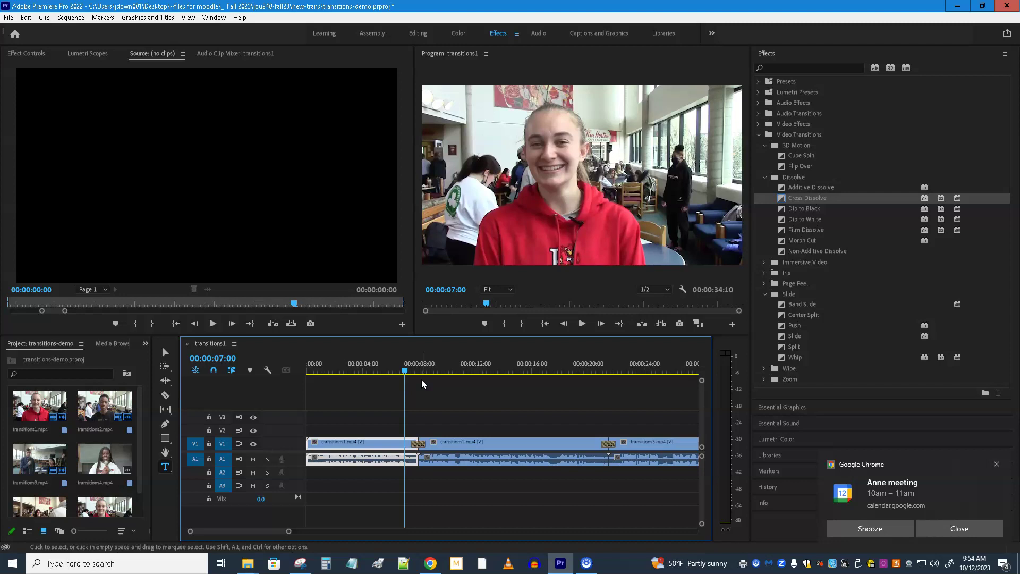
- Set the duration of the Cross Dissolve between transitions1.mp4 and transitions2.mp4 to 2 seconds
double_click(418, 442)
click(495, 274)
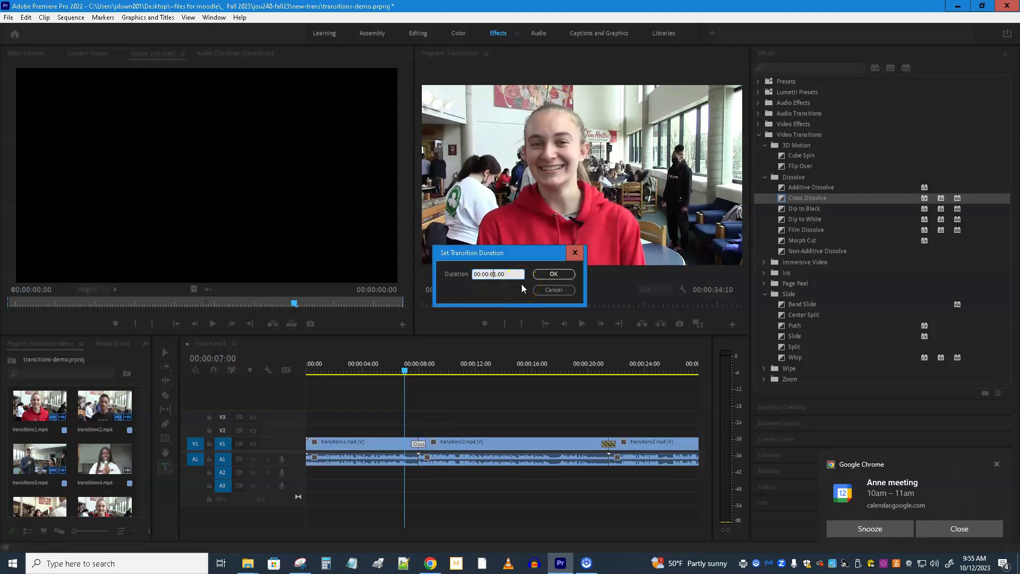
text(2)
key(Return)
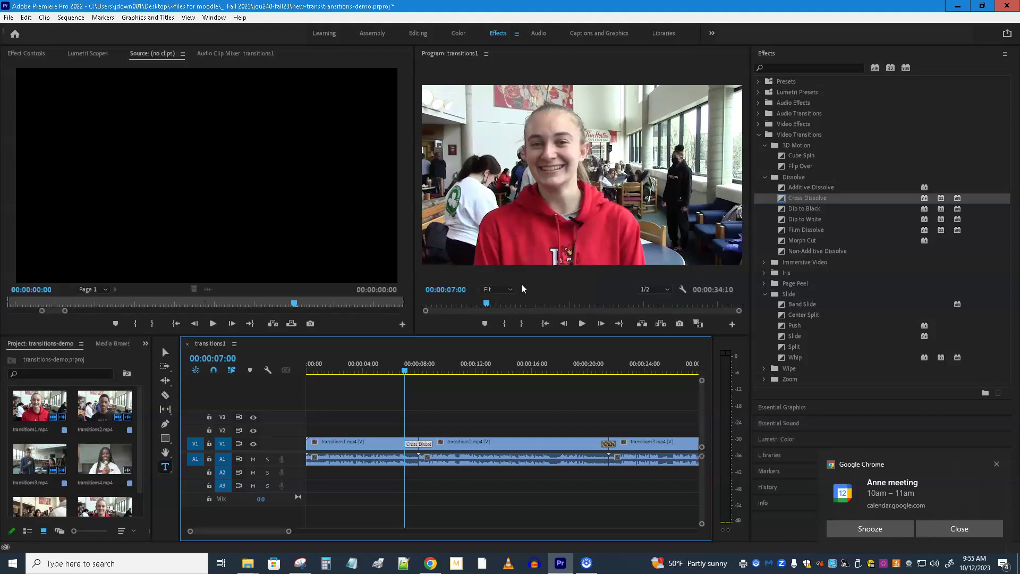
- Set the duration of the Cross Dissolve between transitions2.mp4 and transitions3.mp4 to 2 seconds
double_click(609, 443)
click(491, 274)
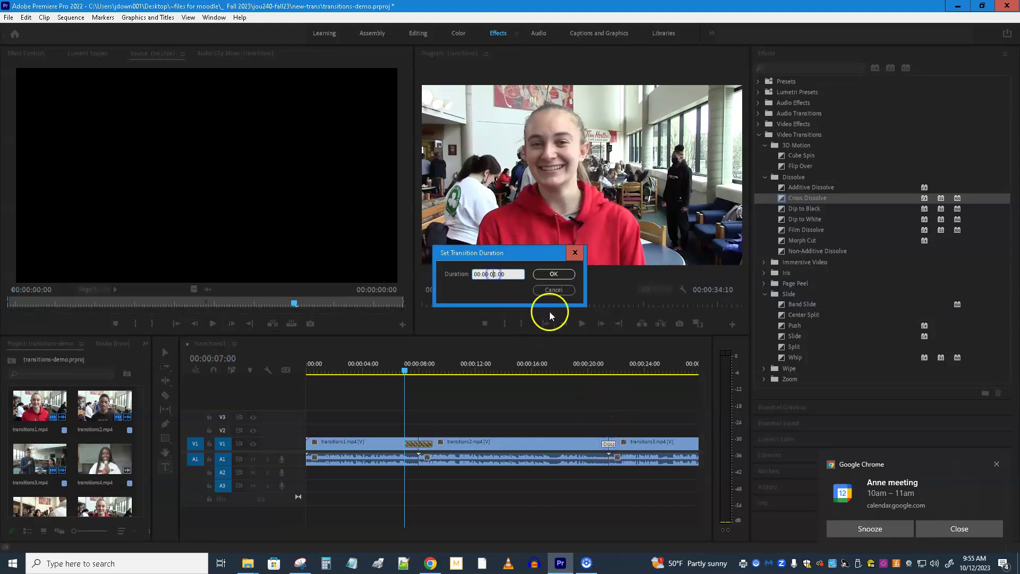
key(BackSpace)
text(2)
key(Return)
- Replace the Cross Dissolve between transitions1.mp4 and transitions2.mp4 with Cube Spin, and play it from 00:00:06:17
mouse_move(406, 369)
mouse_down()
mouse_move(435, 372)
mouse_move(398, 370)
mouse_up()
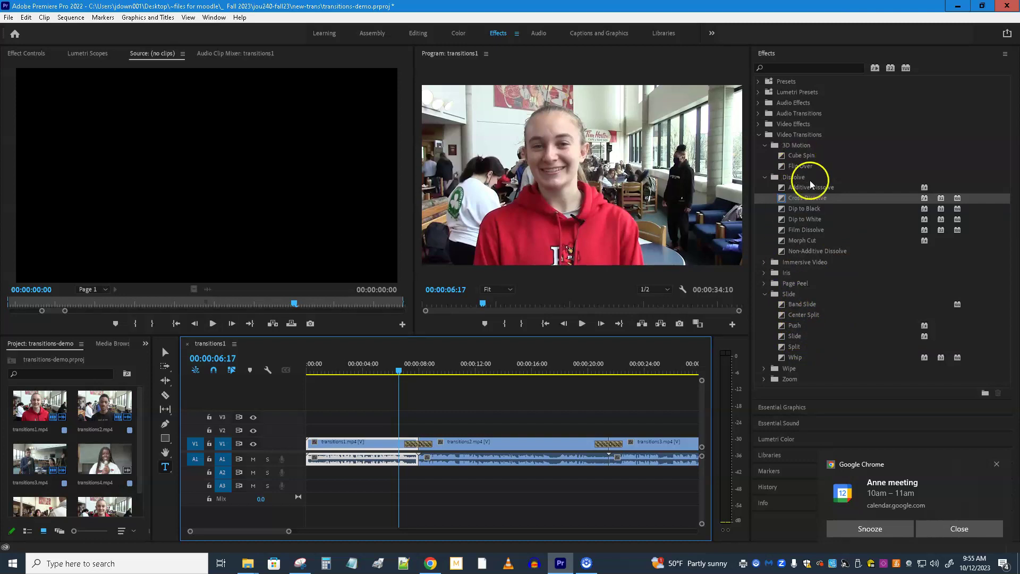
click(803, 156)
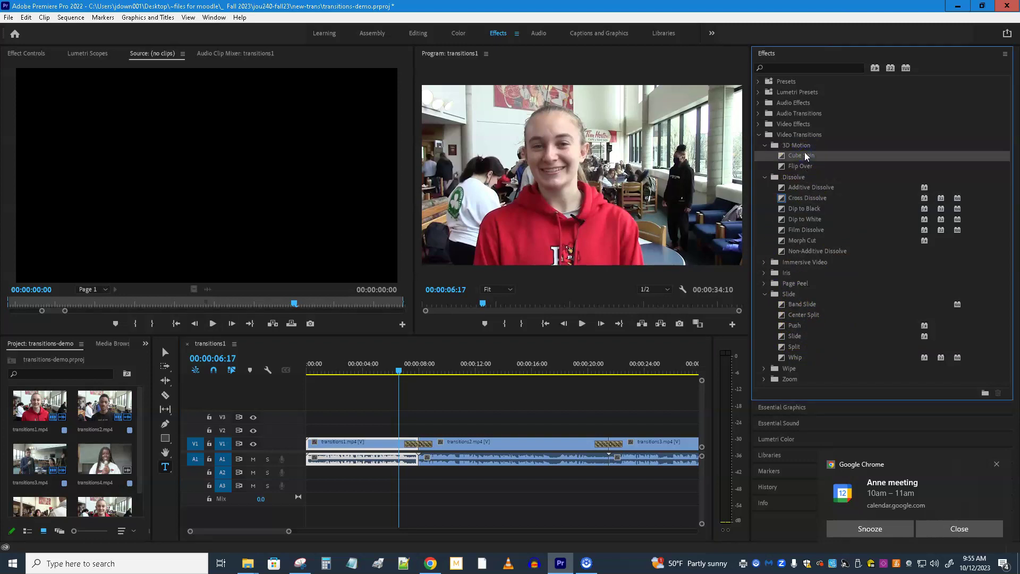
drag(804, 154, 420, 448)
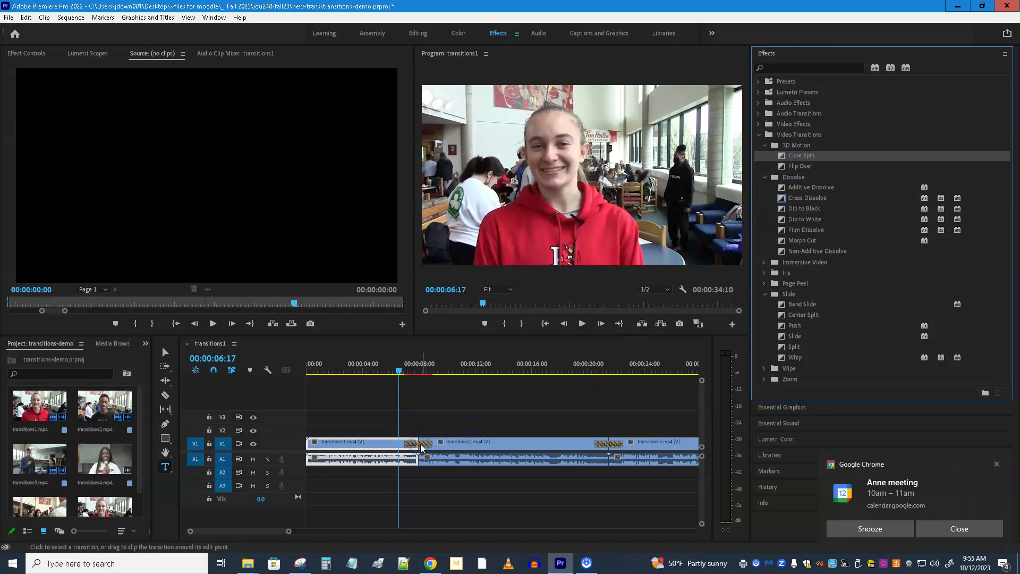
click(425, 460)
click(581, 324)
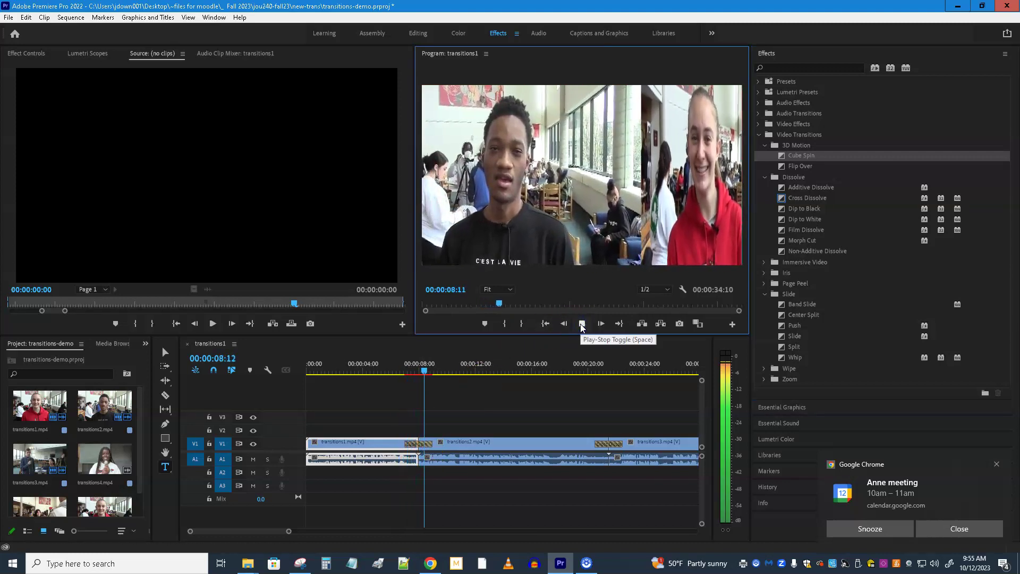
- Replace the Cross Dissolve between transitions2.mp4 and transitions3.mp4 with Dip to White, and play through it
click(581, 324)
click(618, 431)
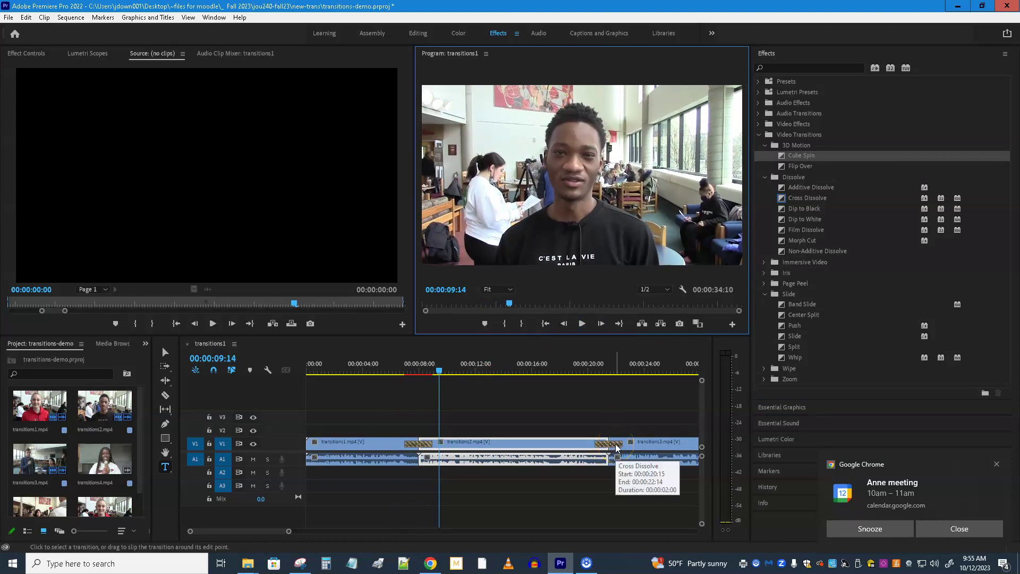
click(615, 445)
click(836, 294)
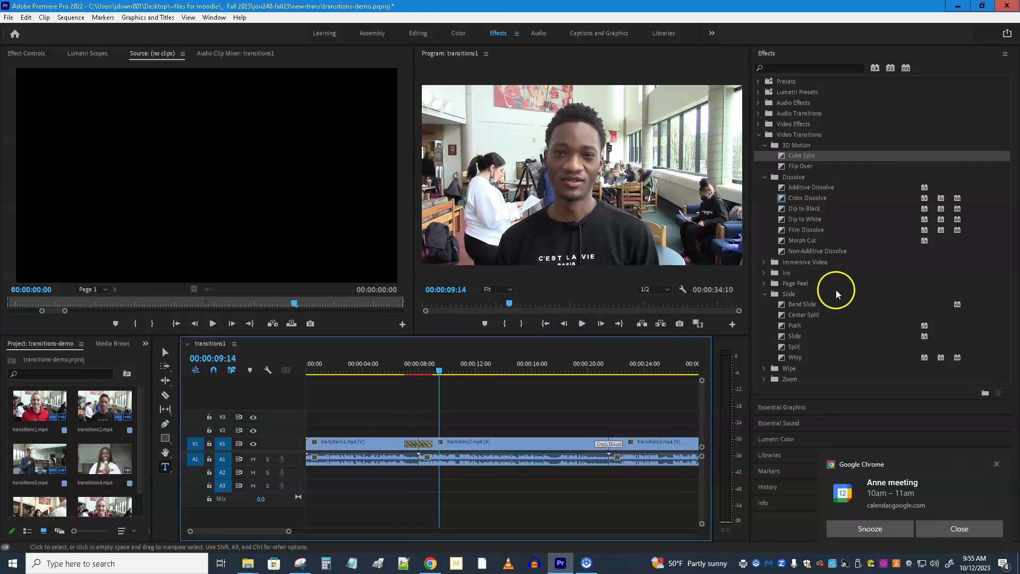
drag(805, 219, 623, 440)
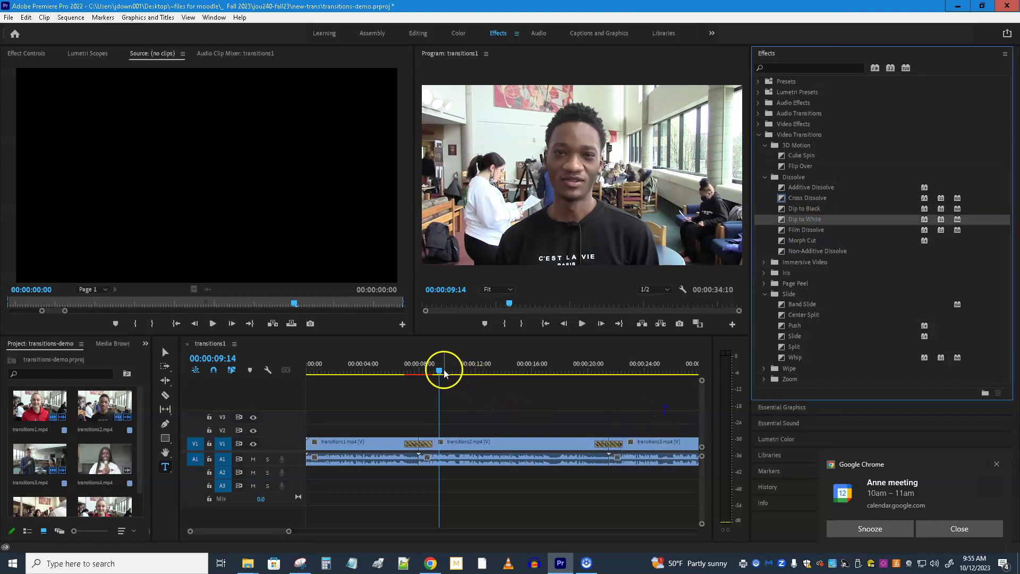
drag(441, 375, 584, 392)
click(582, 323)
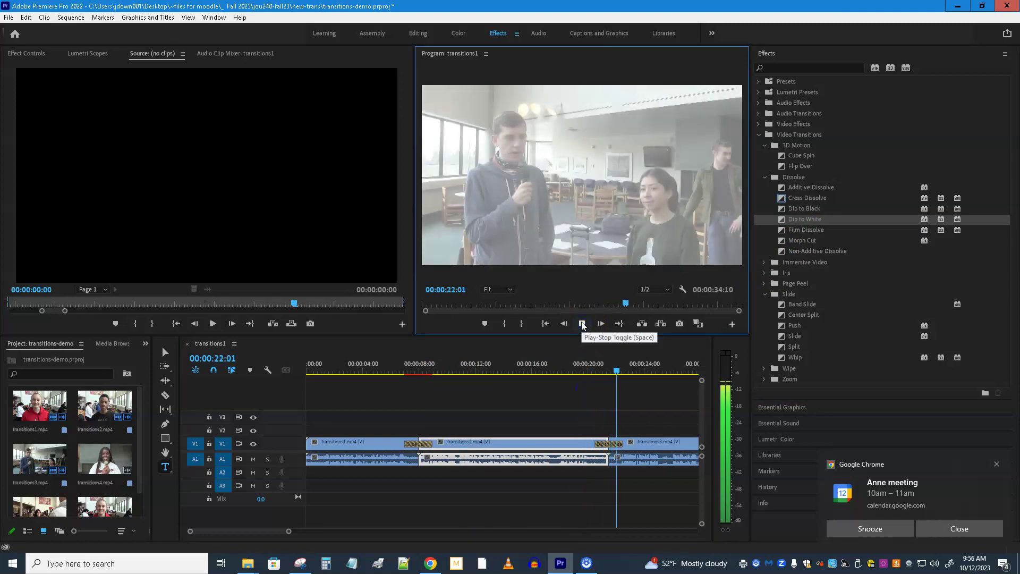
click(582, 323)
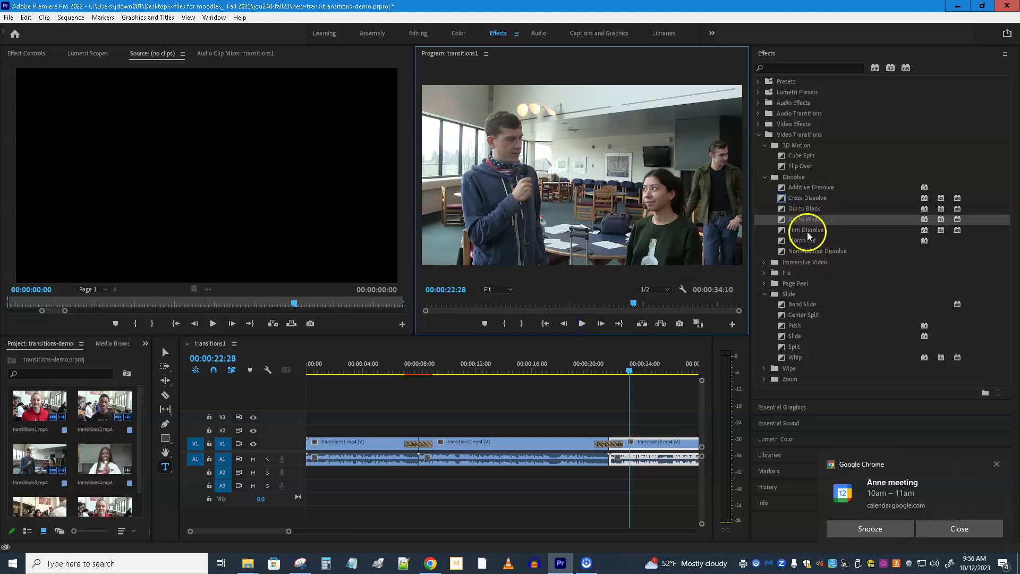
- Replace the transition between transitions2.mp4 and transitions3.mp4 with Morph Cut, and play it from 00:00:19:21
click(803, 240)
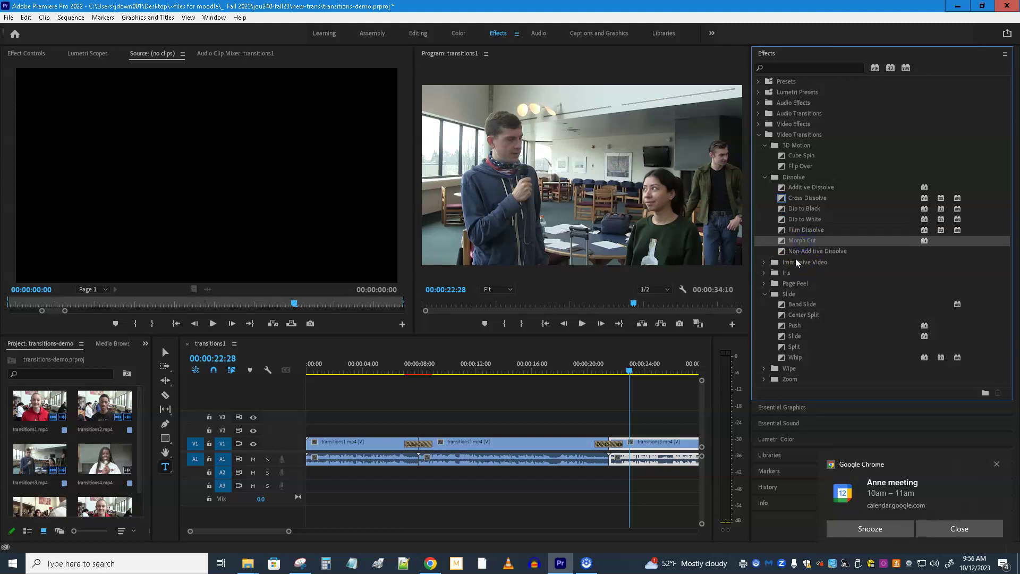
drag(801, 241, 607, 442)
drag(627, 371, 563, 384)
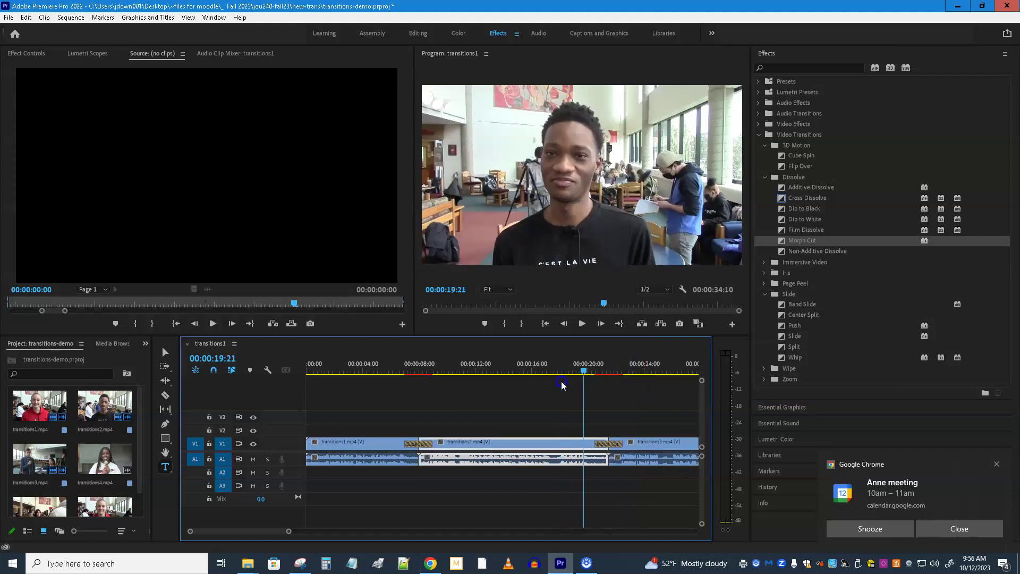
click(582, 323)
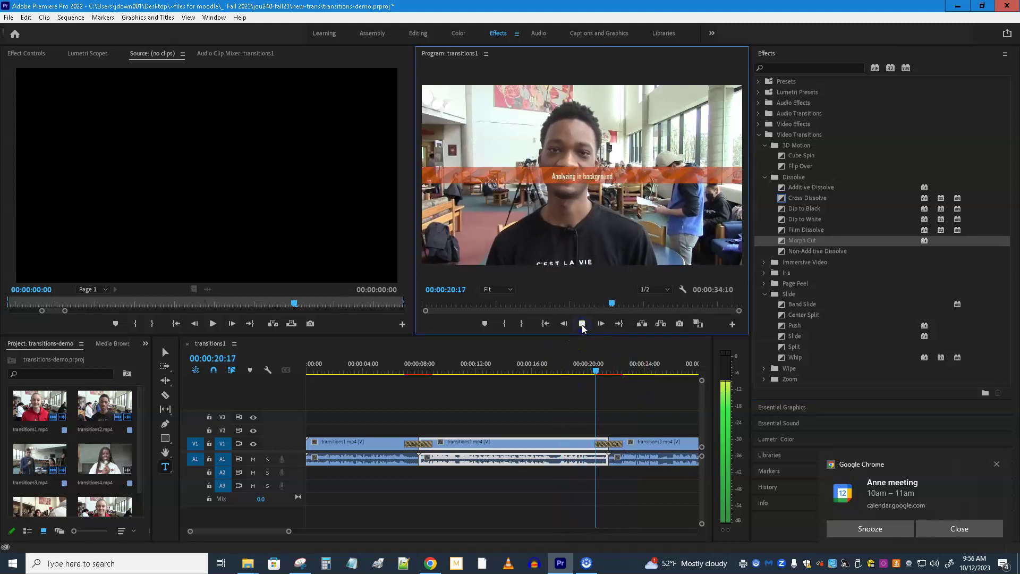
click(600, 331)
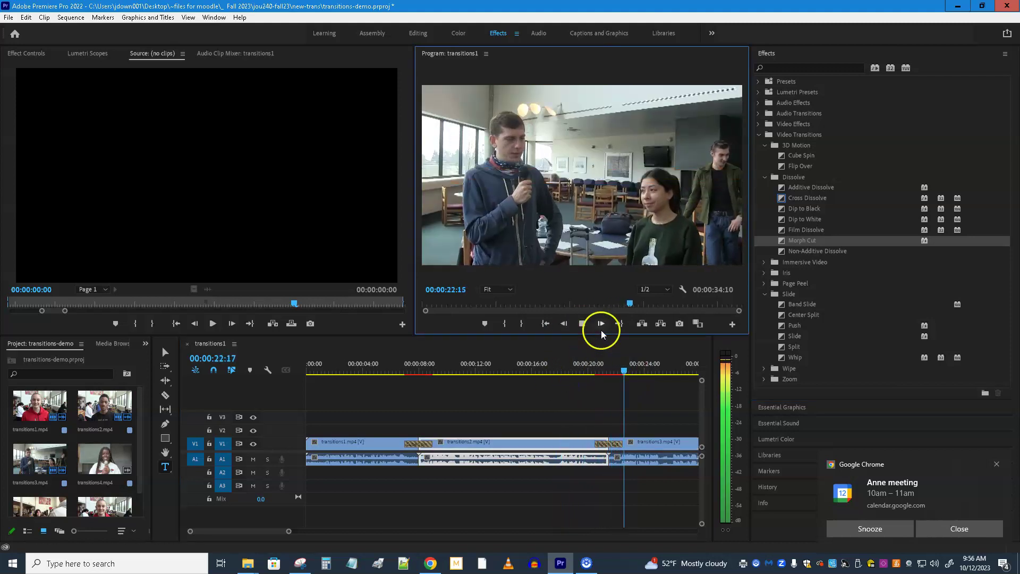
click(582, 323)
- Replace the Morph Cut between transitions2.mp4 and transitions3.mp4 with the Barn Doors wipe, and play it from 00:00:19:15
click(608, 445)
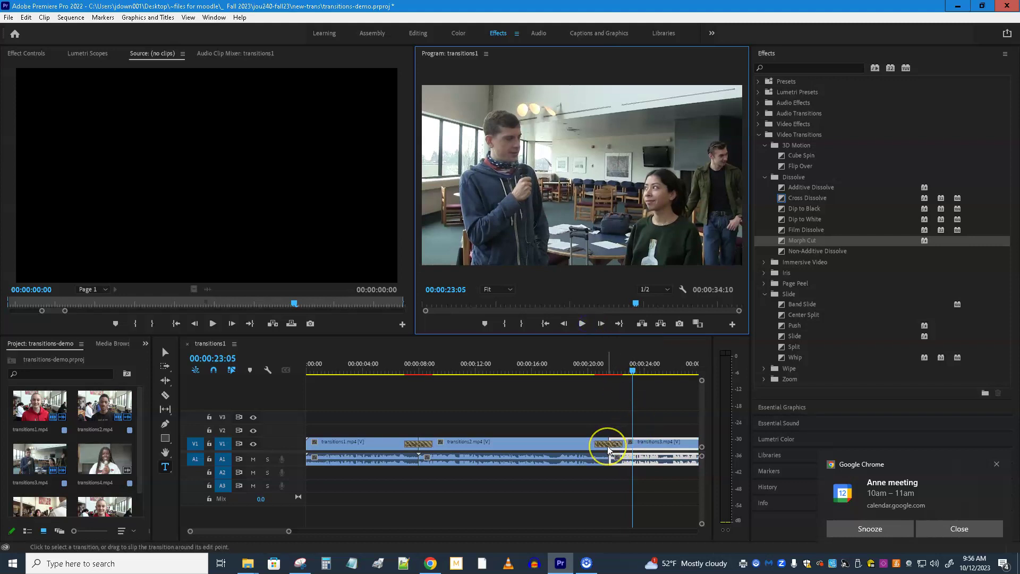
click(608, 445)
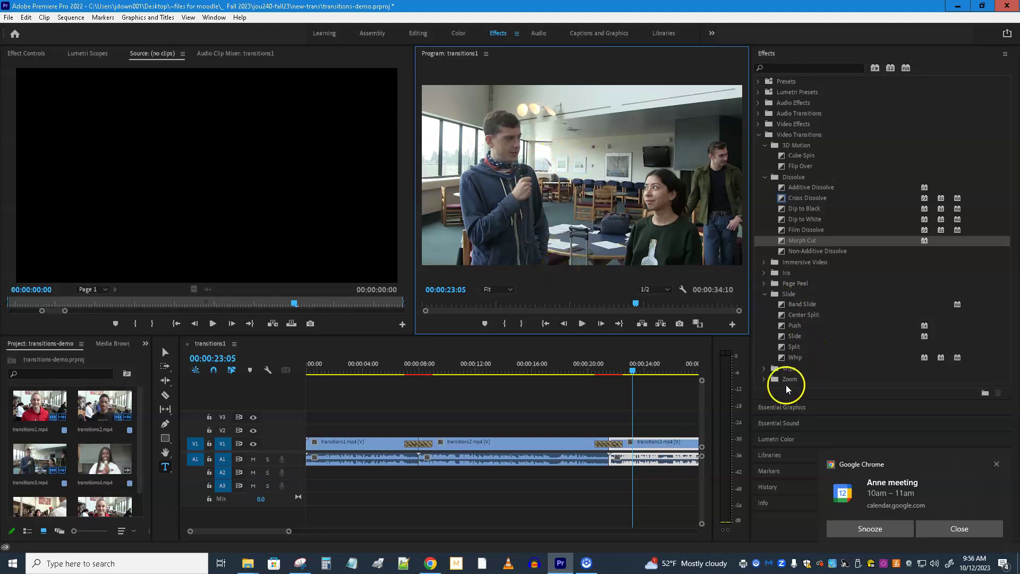
click(766, 368)
drag(803, 392, 608, 448)
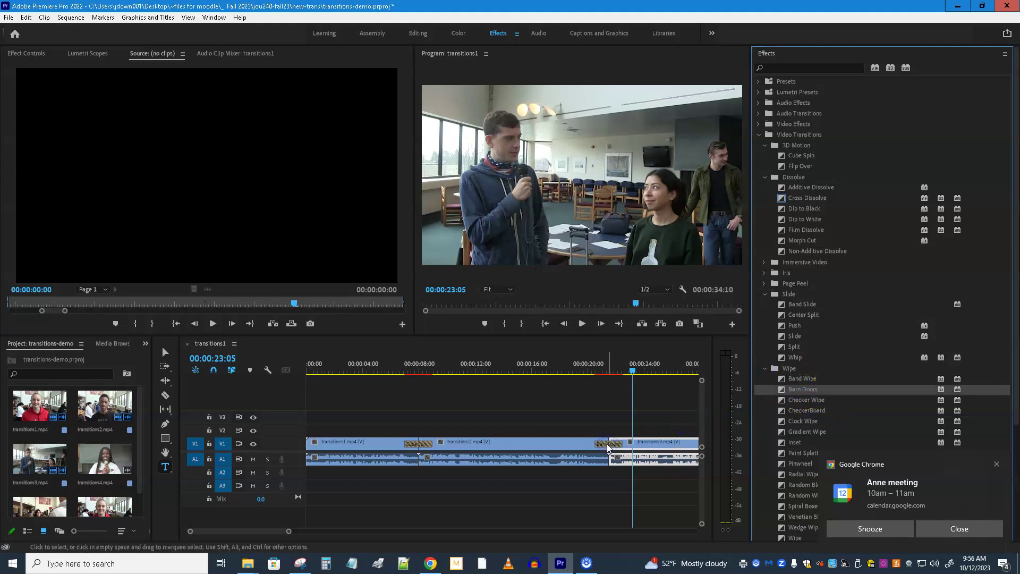
drag(631, 371, 581, 370)
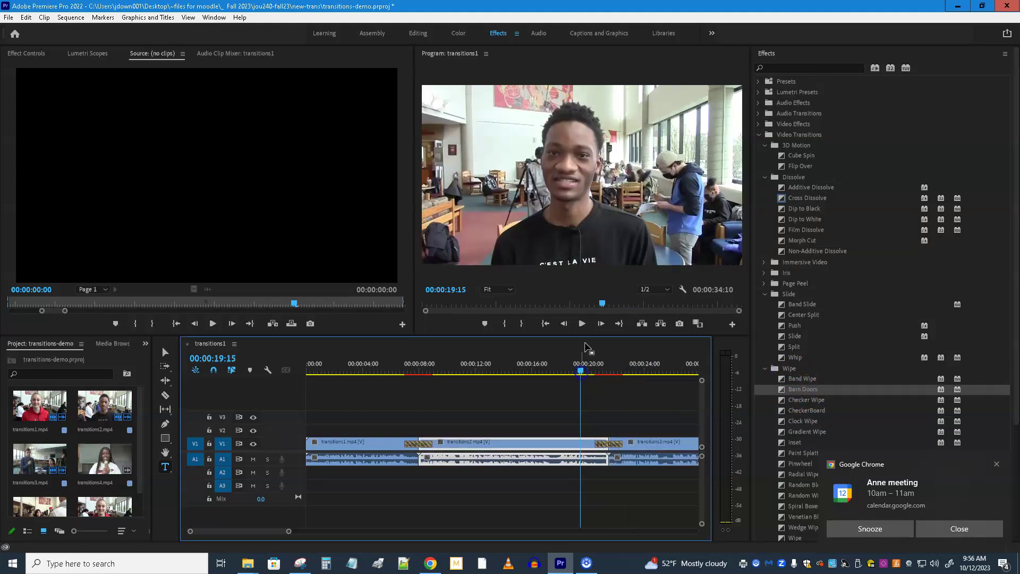
click(581, 324)
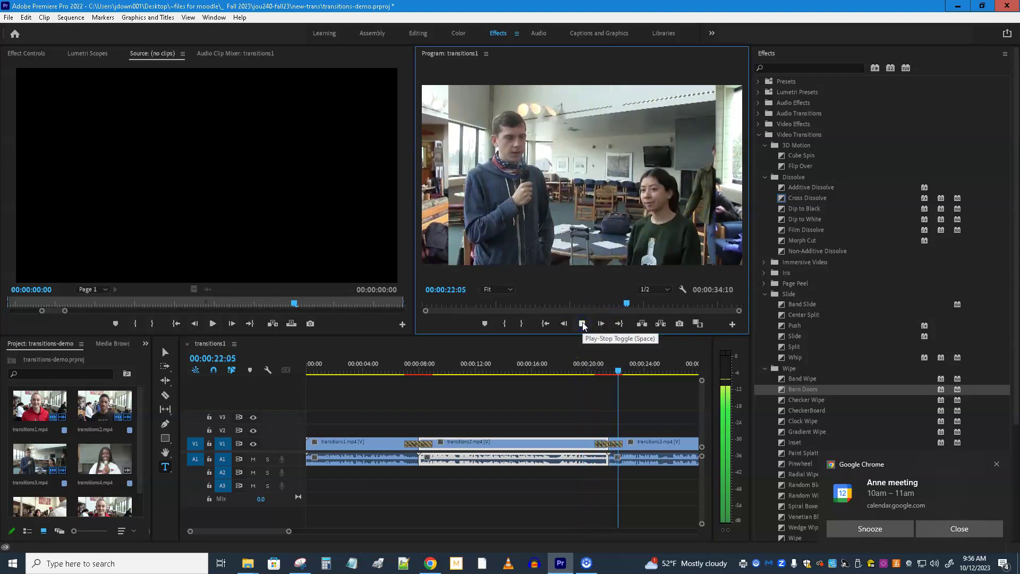
click(582, 323)
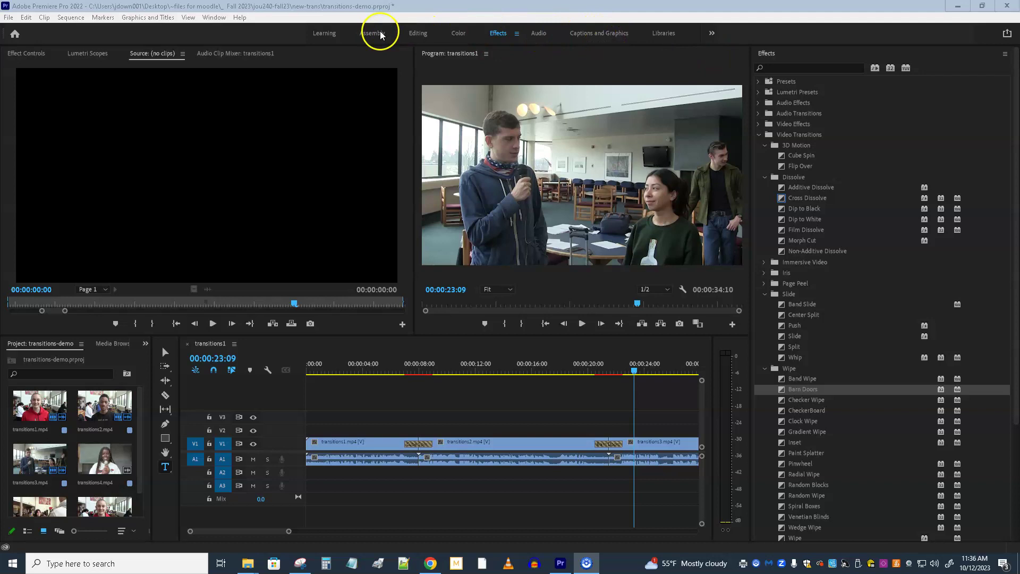
- Switch to the Editing workspace and clear the Cube Spin and Barn Doors transitions from the sequence
click(417, 34)
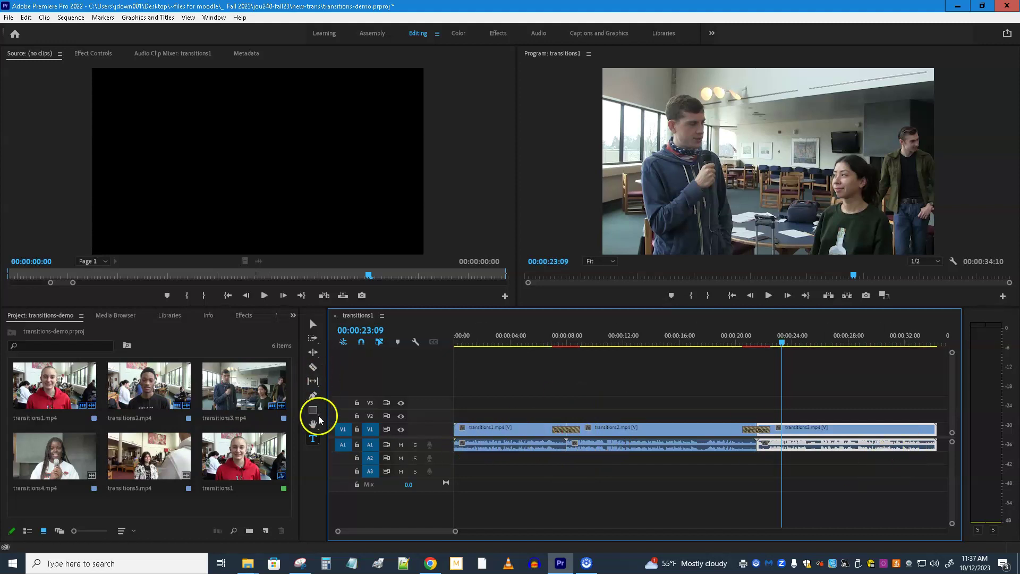
click(558, 431)
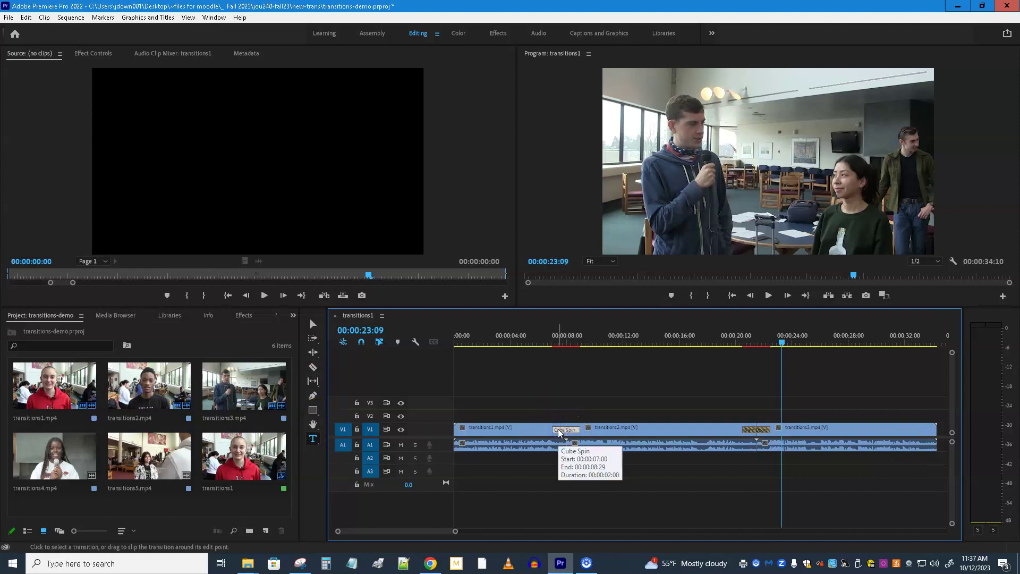
right_click(558, 431)
click(590, 449)
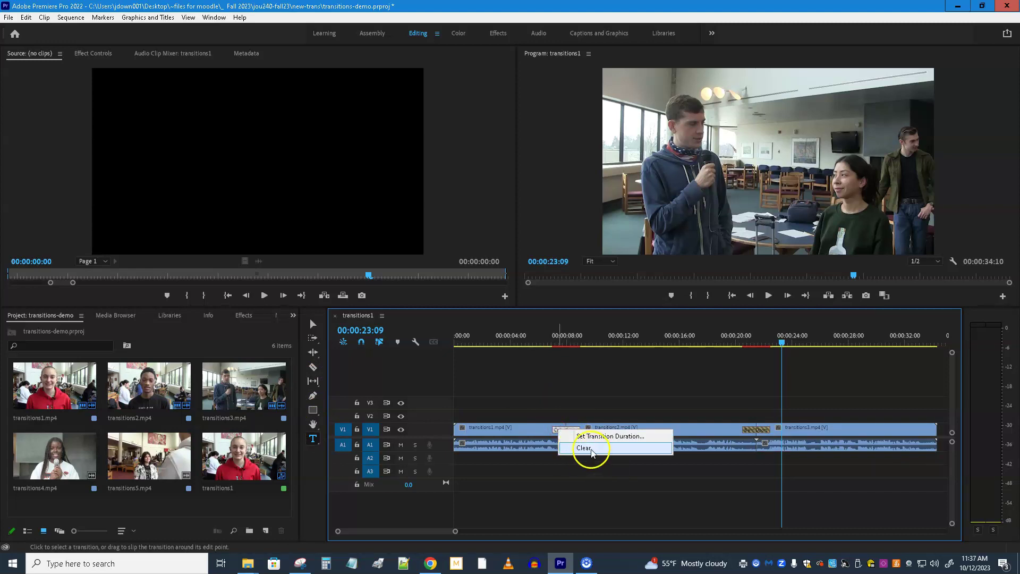
right_click(755, 432)
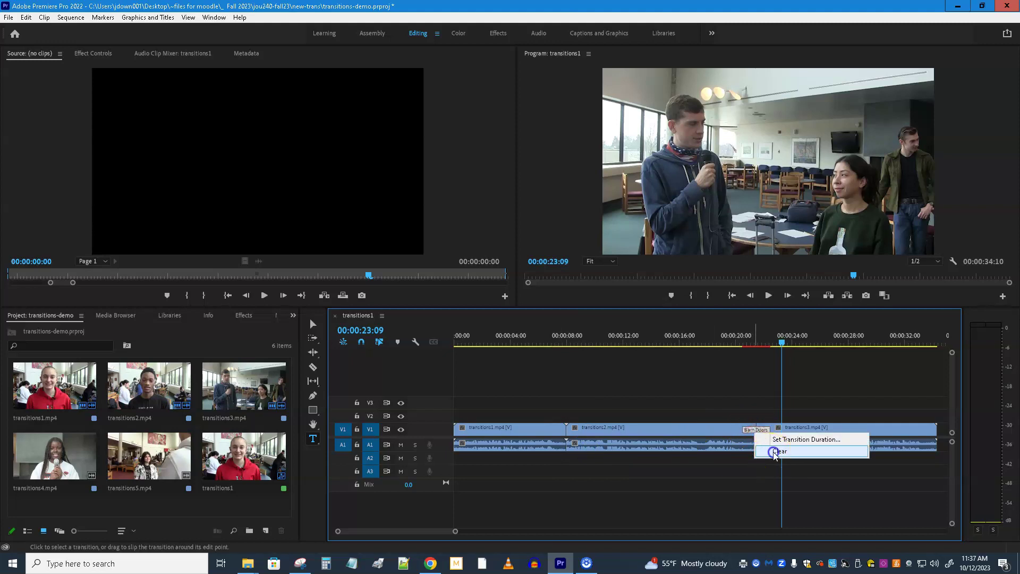
click(774, 451)
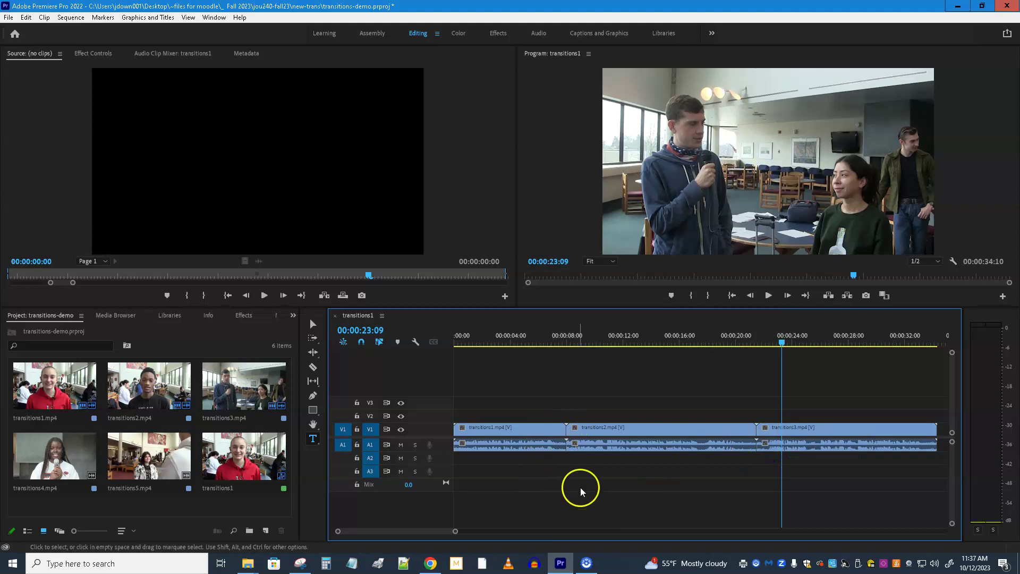
- Shift transitions2.mp4 along V1 to leave a gap after transitions1.mp4, and select the end edit point of transitions1.mp4
drag(787, 348, 551, 369)
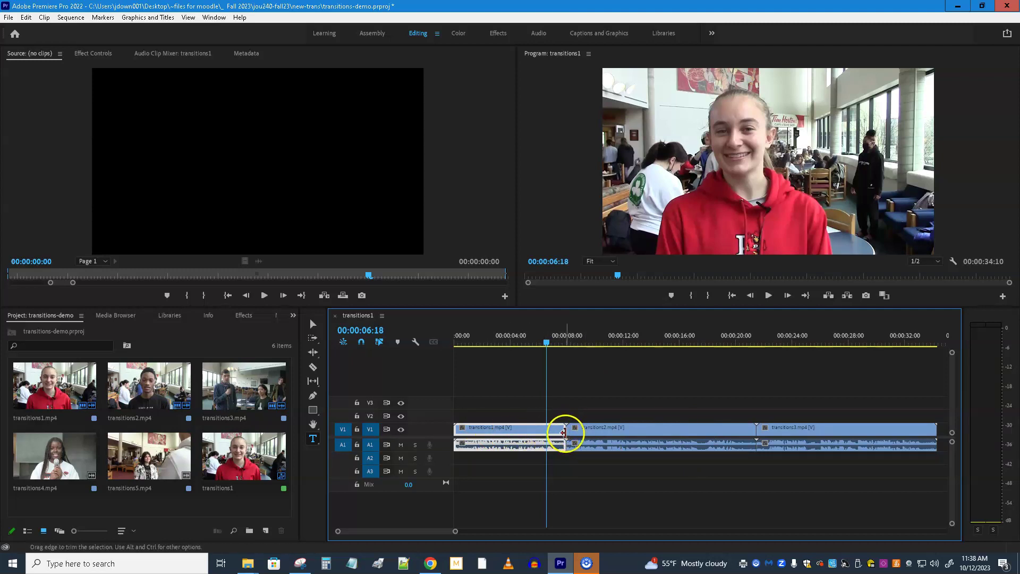
click(564, 430)
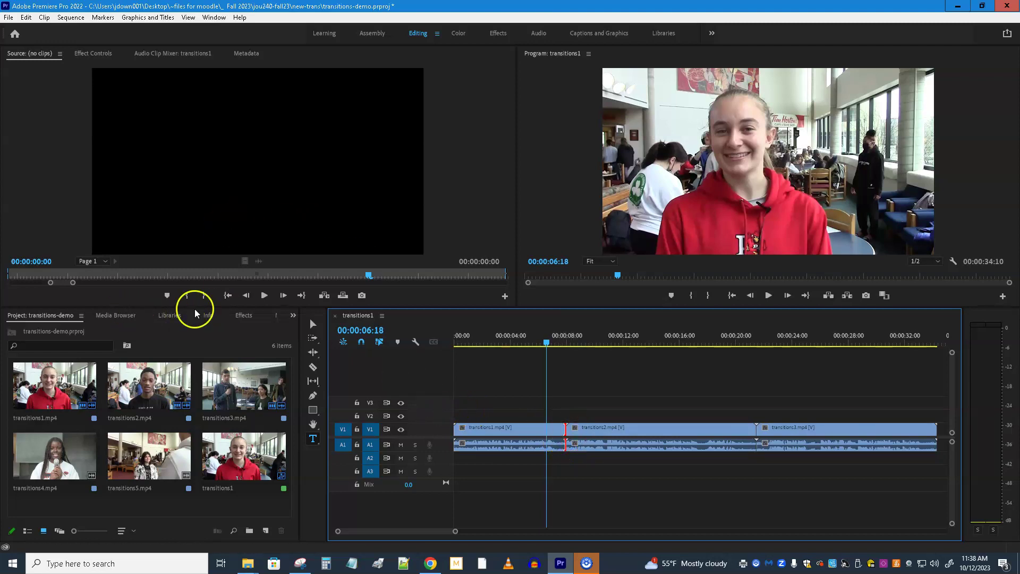
click(515, 433)
drag(516, 433, 616, 429)
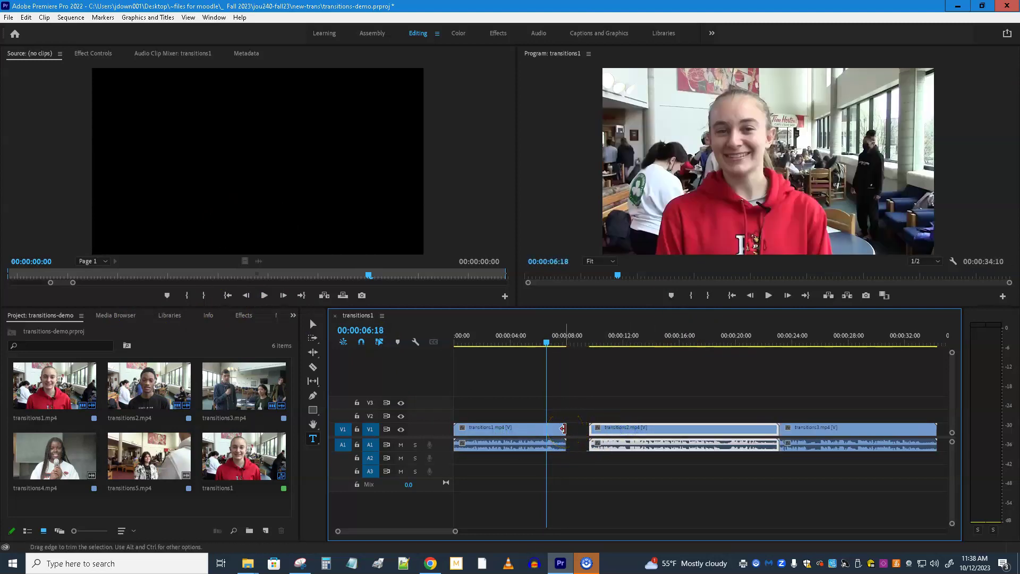
click(564, 429)
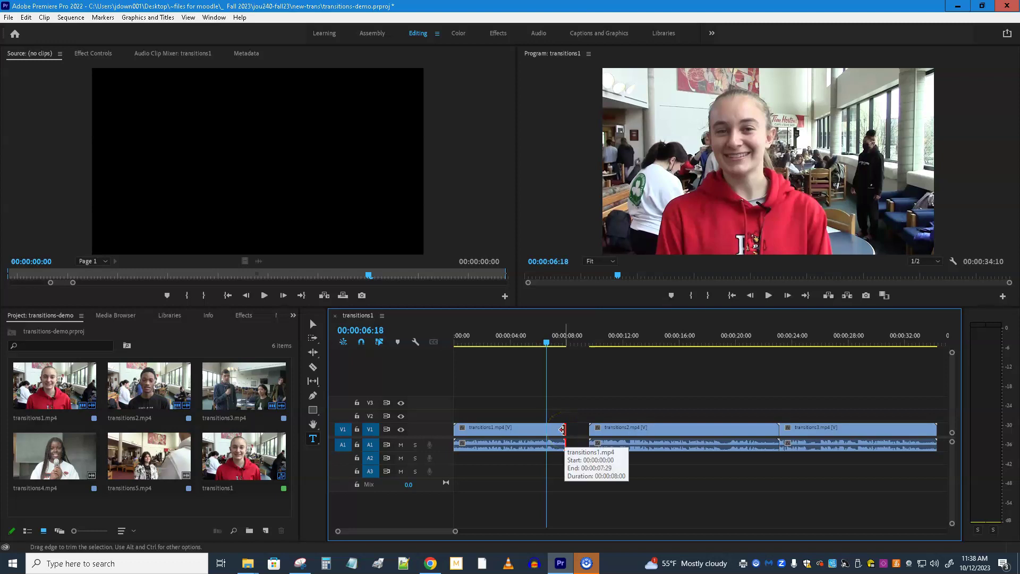
- In the Effects workspace, apply separate Cross Dissolves to the end of transitions1.mp4 and the start of transitions2.mp4
click(491, 33)
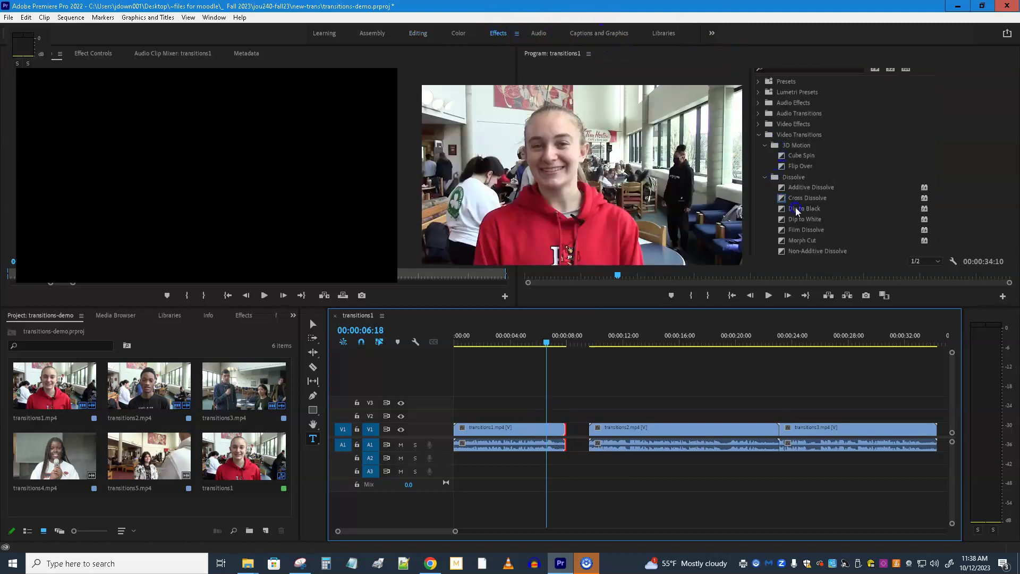
drag(801, 198, 421, 444)
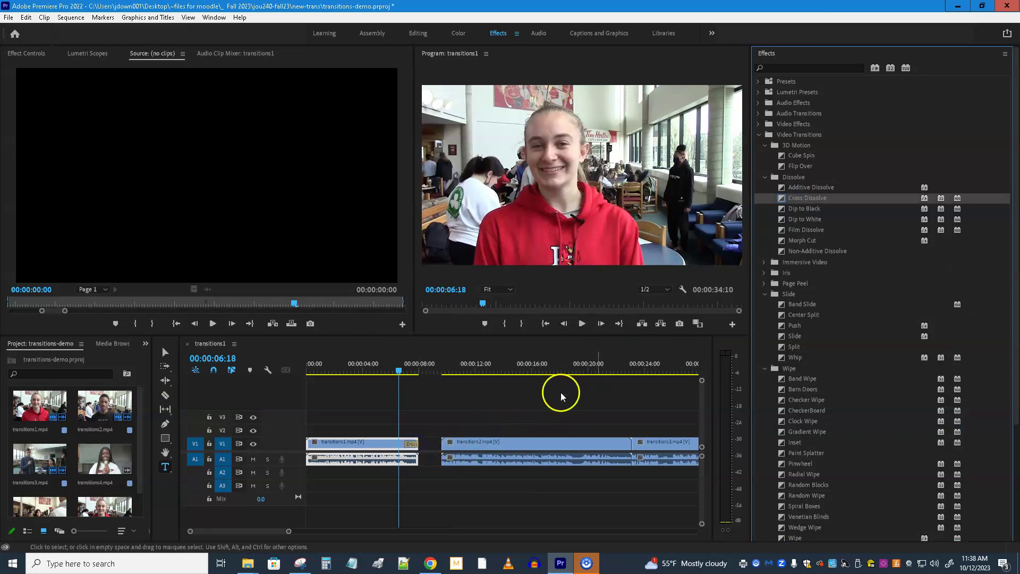
drag(801, 198, 445, 445)
- Move transitions2.mp4 back against the end of transitions1.mp4, and play through the two adjoining Cross Dissolves
drag(518, 444, 495, 444)
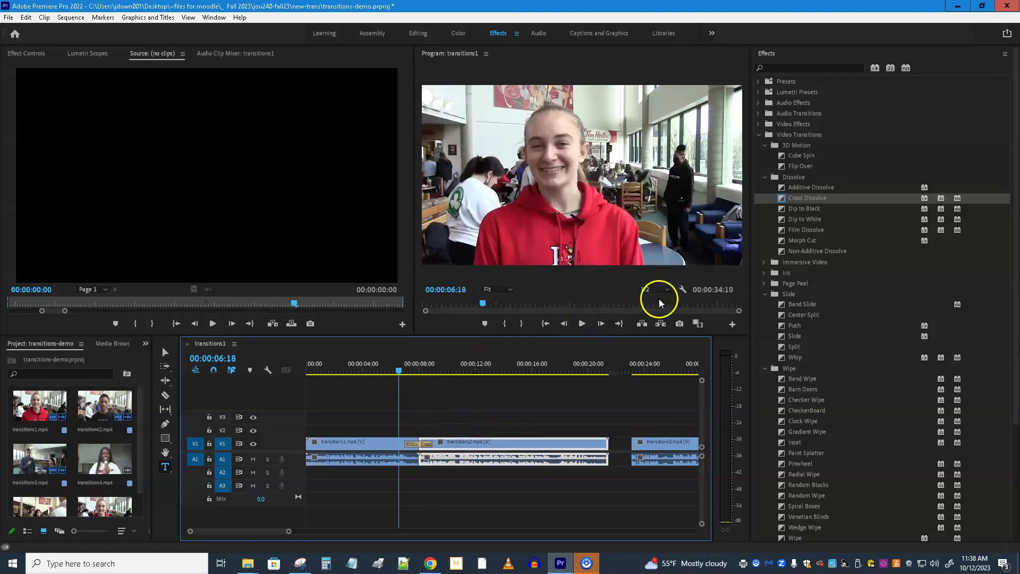
click(582, 324)
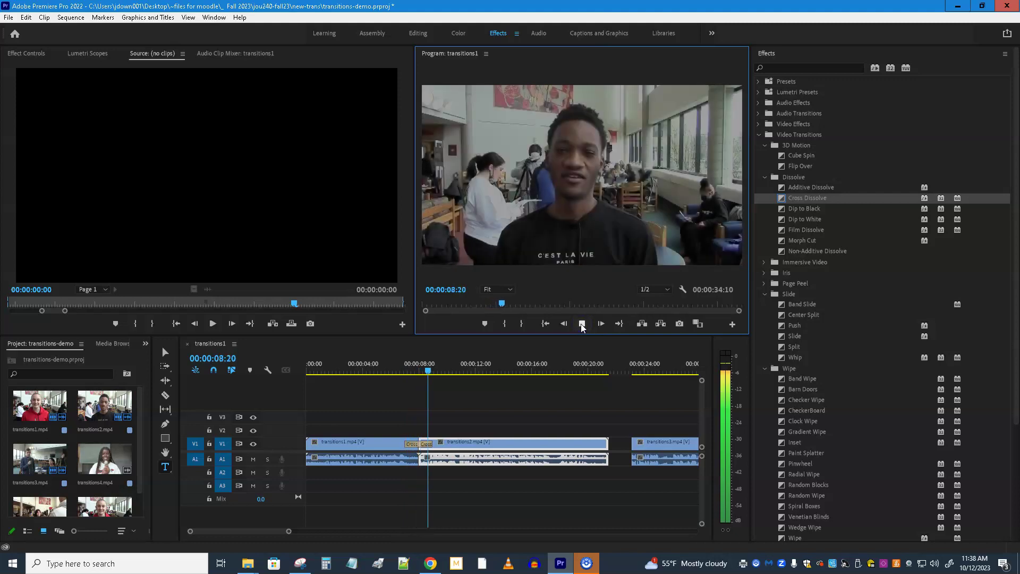
click(583, 325)
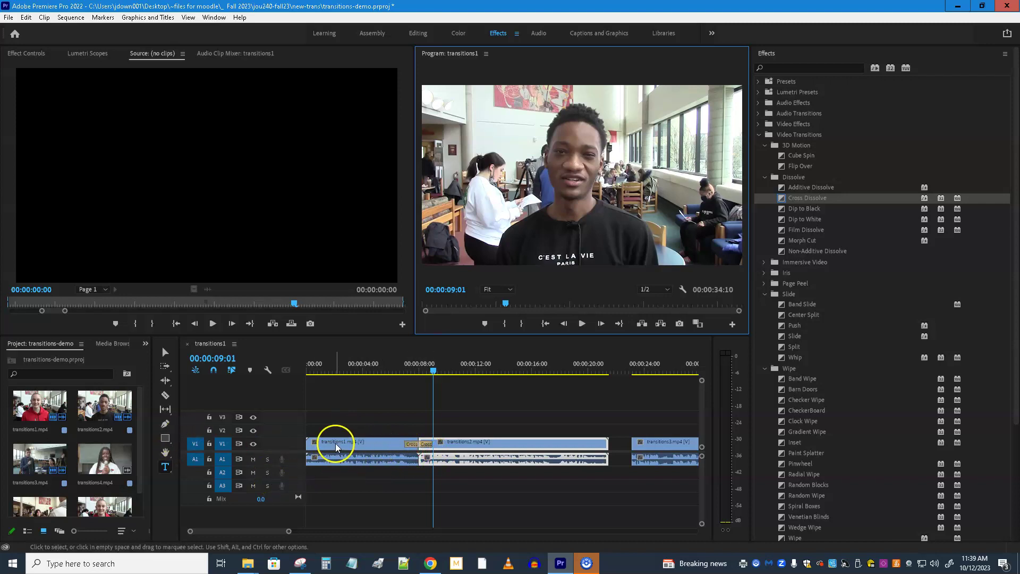
- Move the video of transitions1.mp4 and transitions2.mp4 from track V1 up to V2
drag(336, 446, 336, 431)
drag(460, 445, 461, 432)
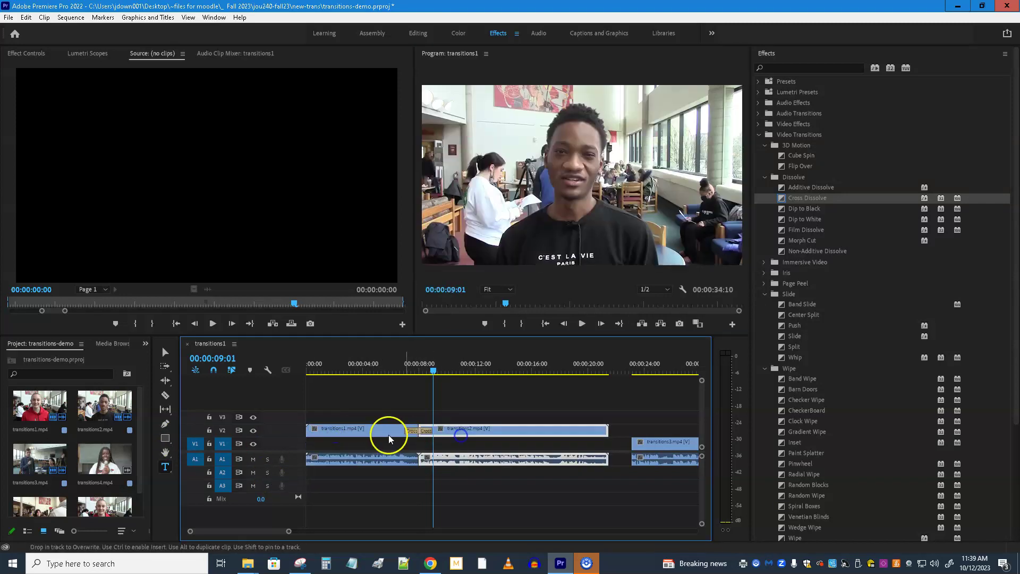
mouse_move(359, 427)
mouse_down()
mouse_move(364, 419)
mouse_move(367, 430)
mouse_up()
- Add one video track after Video 3 and one standard audio track after Audio 3
click(264, 400)
right_click(267, 399)
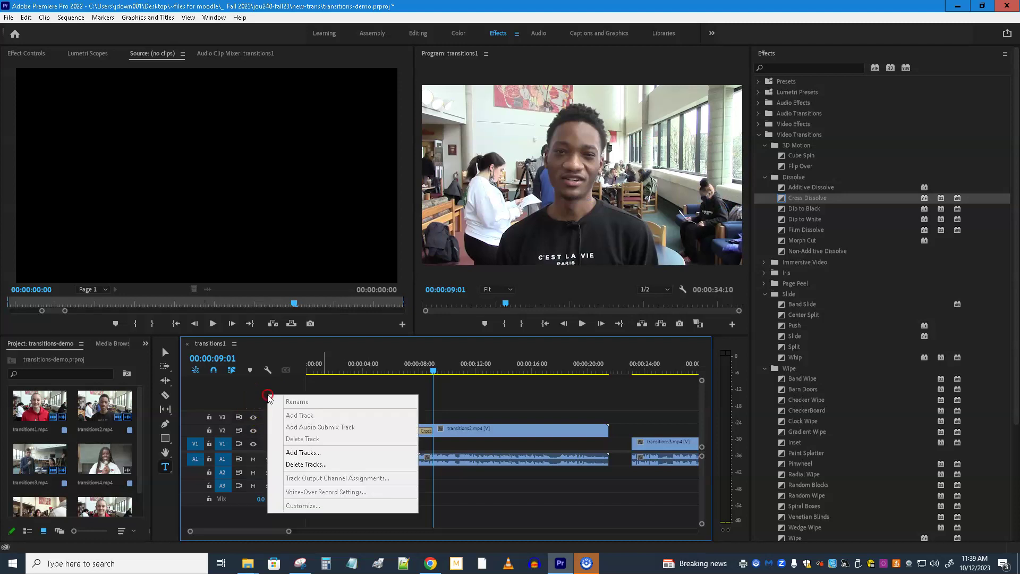
click(314, 454)
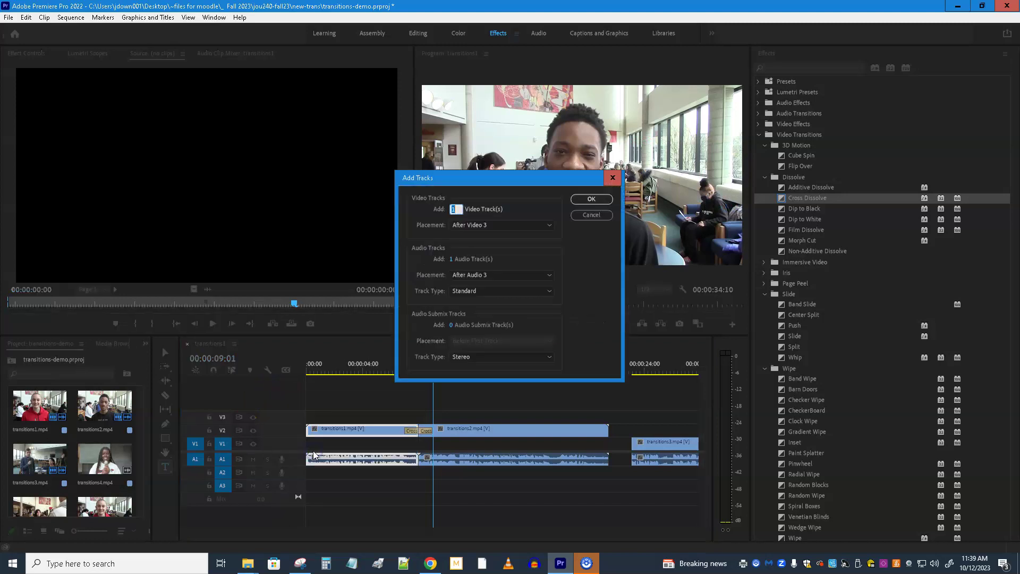
click(600, 202)
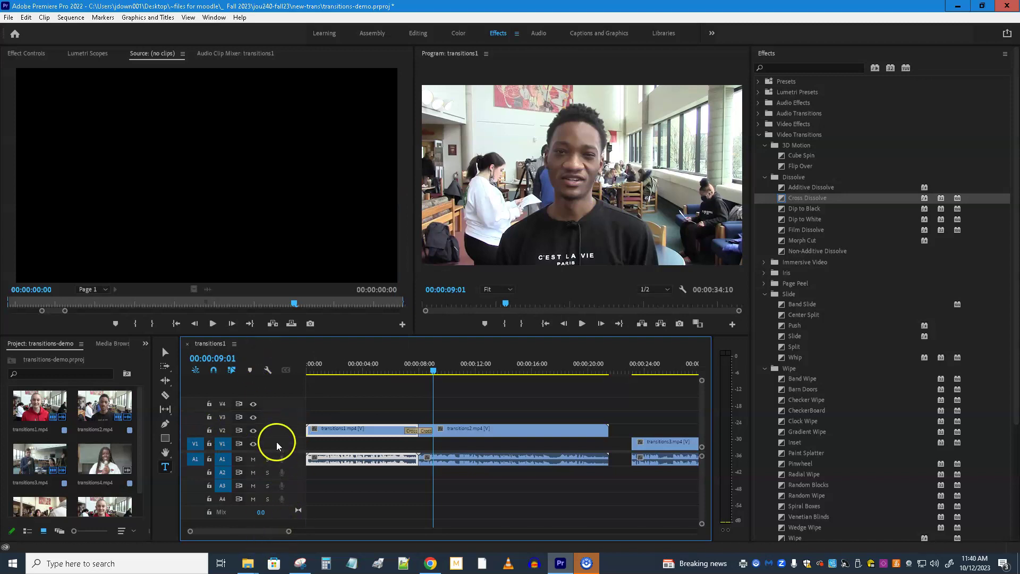
- Move the video of transitions1.mp4 and transitions2.mp4 from track V2 up to V3
mouse_move(361, 427)
mouse_down()
mouse_move(365, 406)
mouse_move(360, 442)
mouse_move(359, 431)
mouse_up()
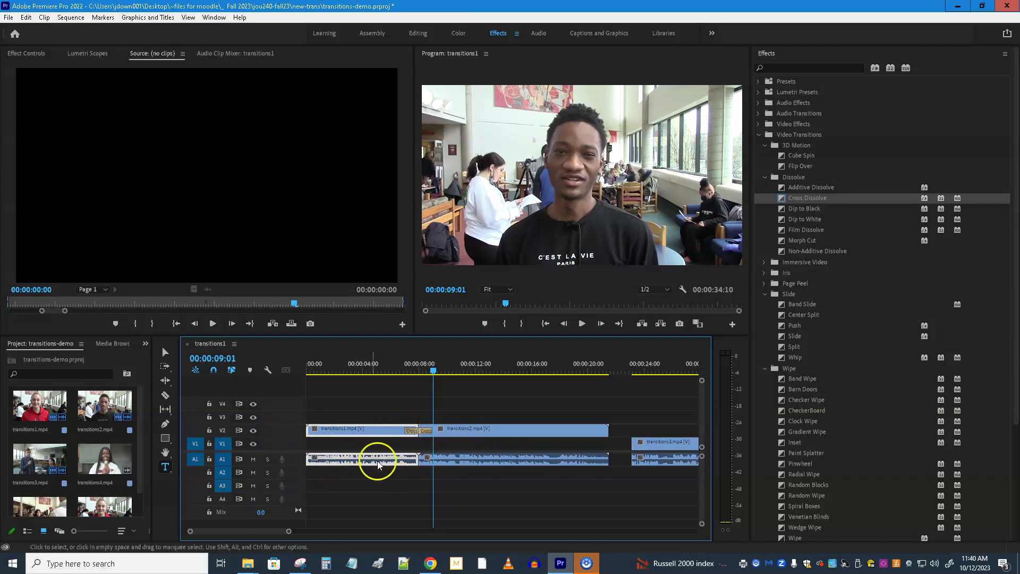
drag(397, 451, 474, 421)
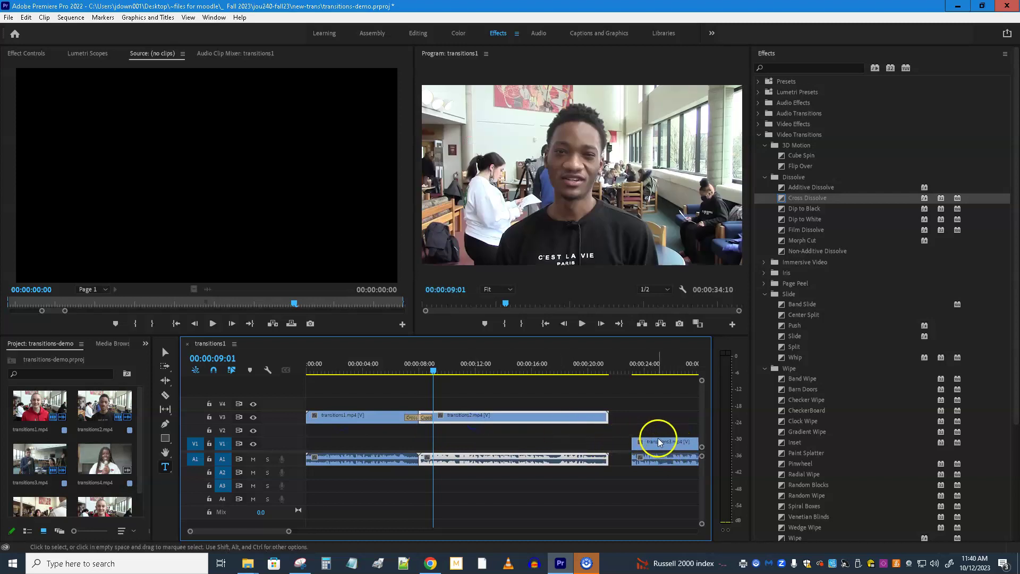
- Move the video of transitions3.mp4 up to track V3 against the end of transitions2.mp4, and set the playhead to 00:00:05:17
mouse_move(521, 415)
mouse_down()
mouse_move(556, 416)
mouse_move(521, 417)
mouse_up()
drag(655, 441, 629, 419)
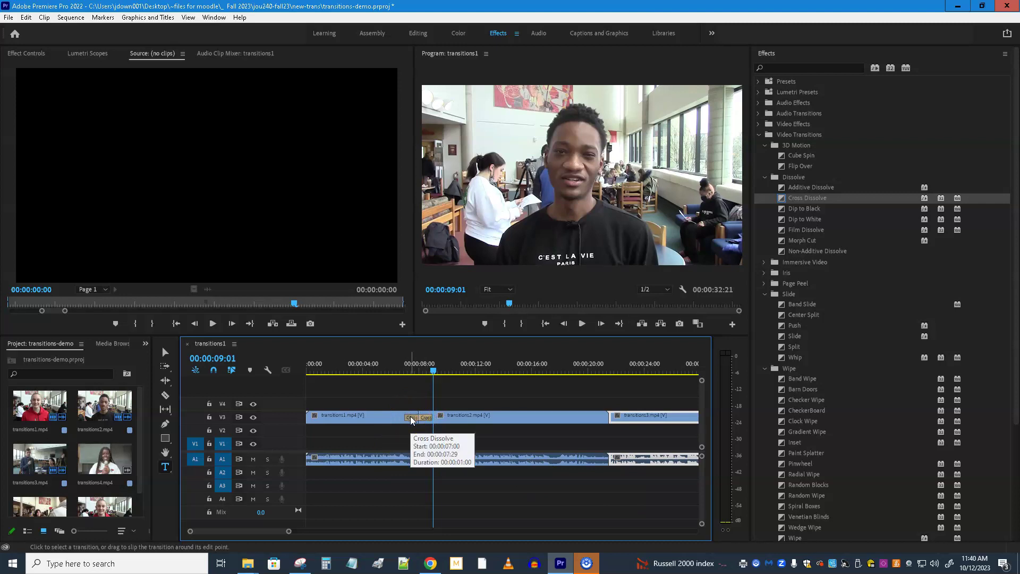
click(410, 420)
drag(435, 370, 387, 401)
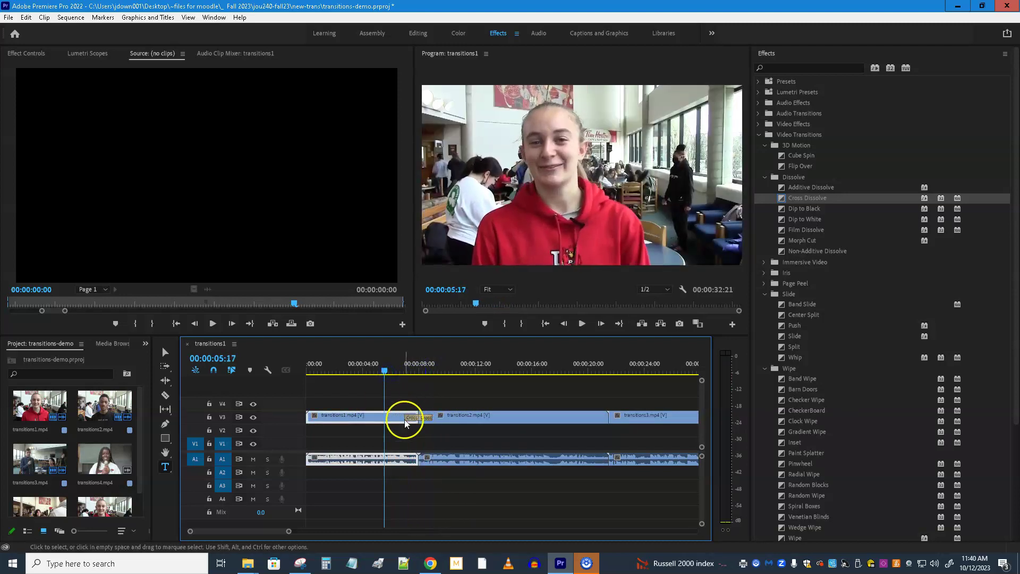
click(412, 420)
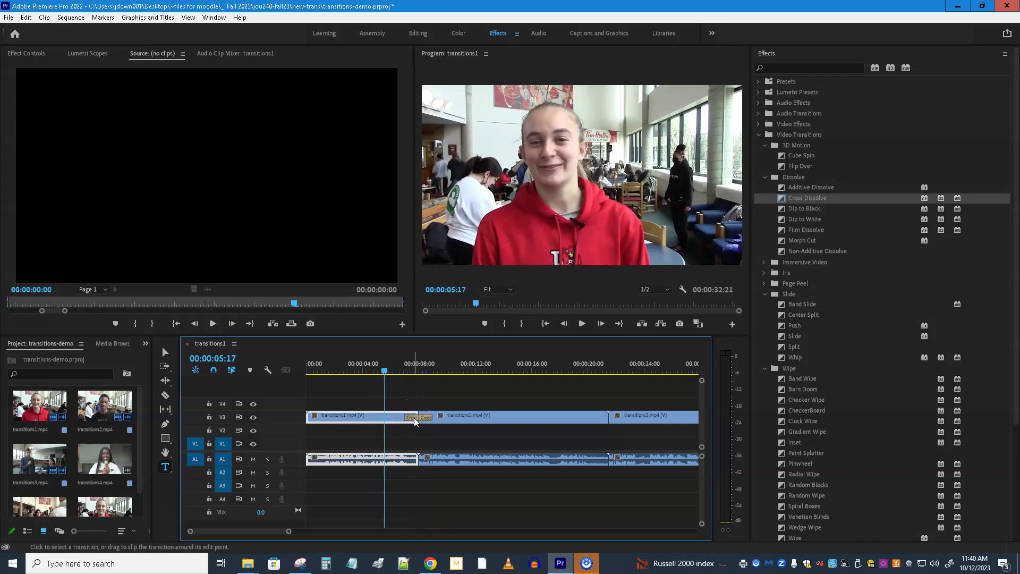
click(422, 416)
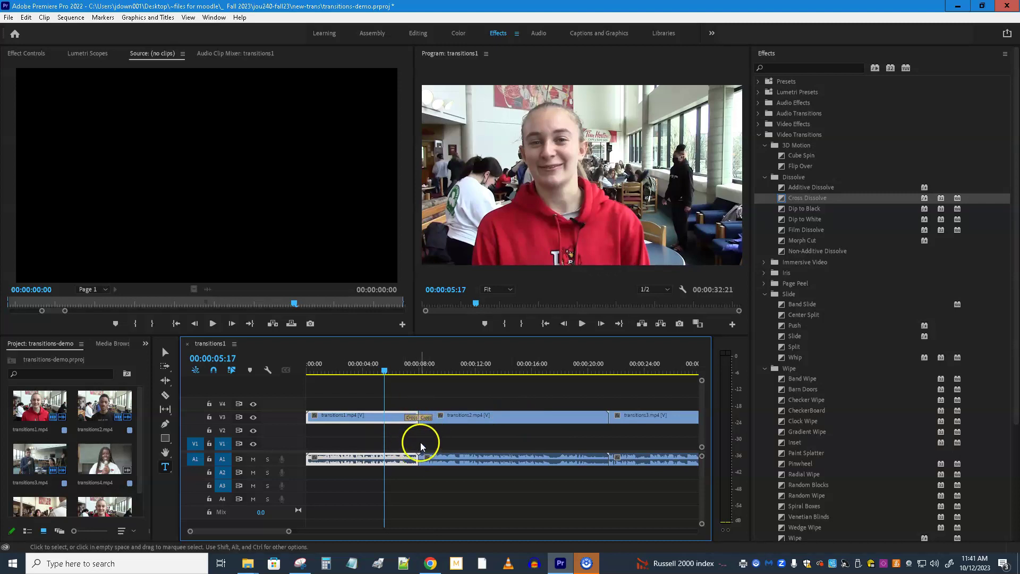
- Create a 1920 × 1080, 29.97 fps color matte in near-white FCF9F9 and name it white
click(418, 34)
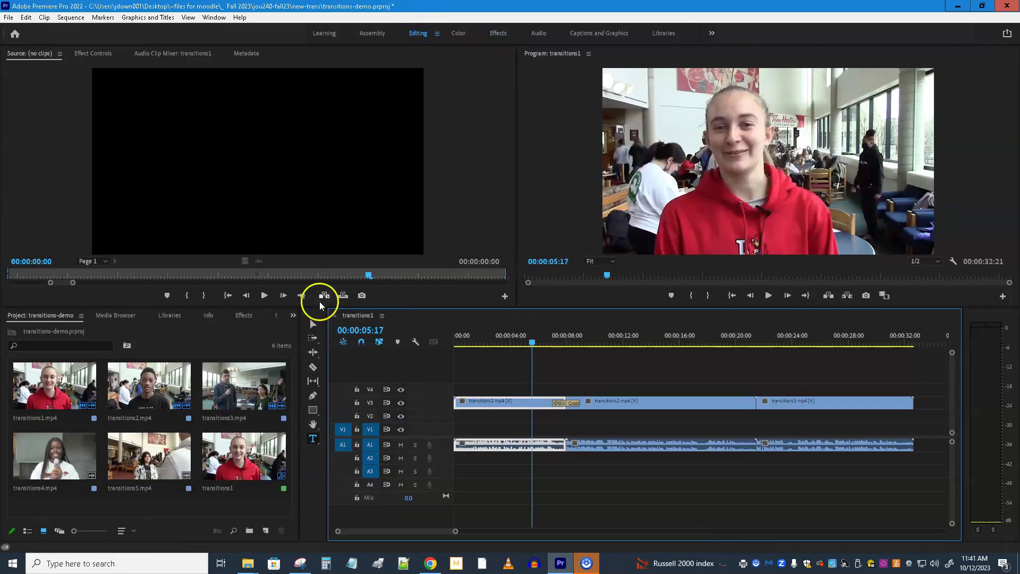
click(266, 531)
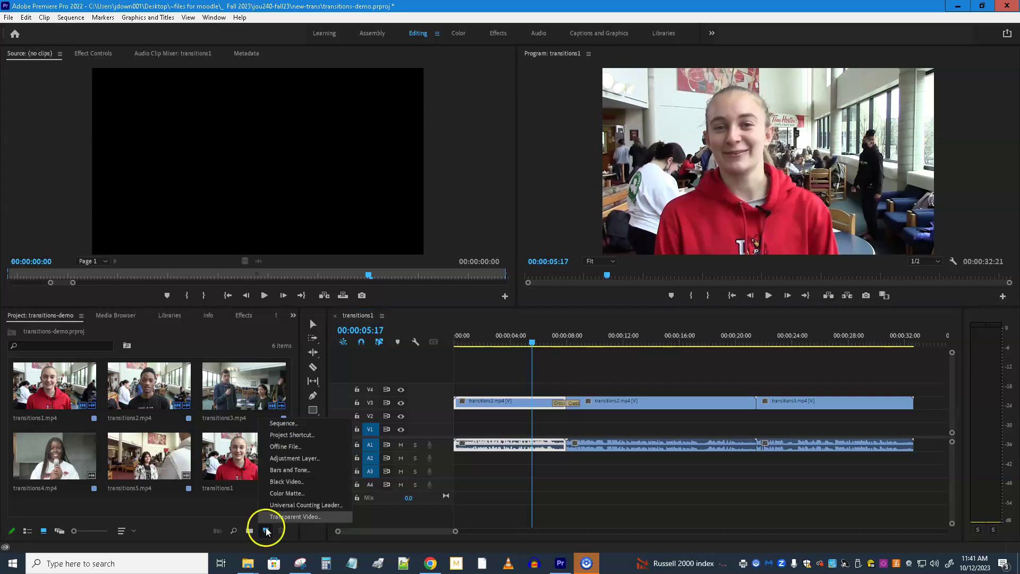
click(286, 494)
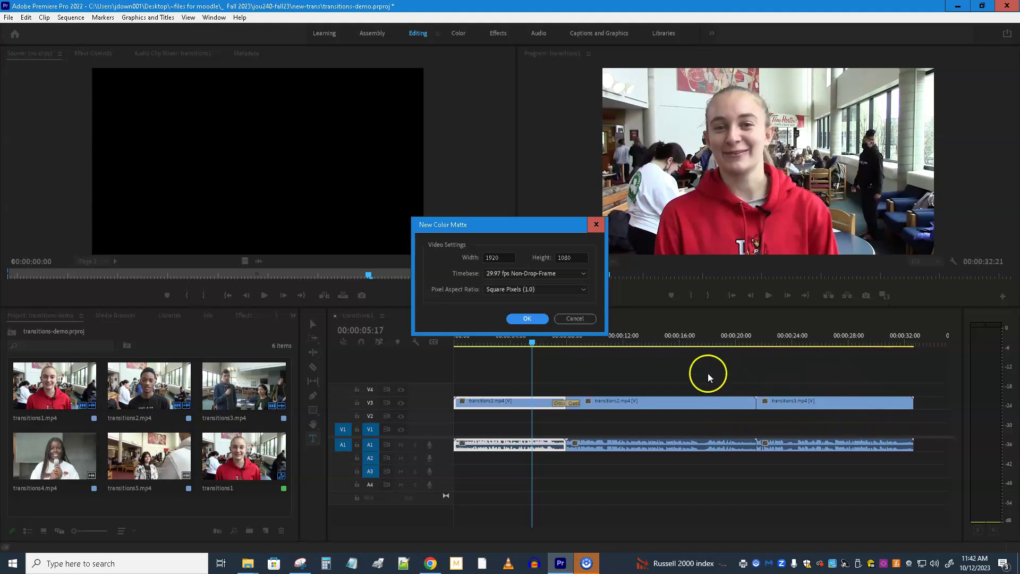
click(527, 319)
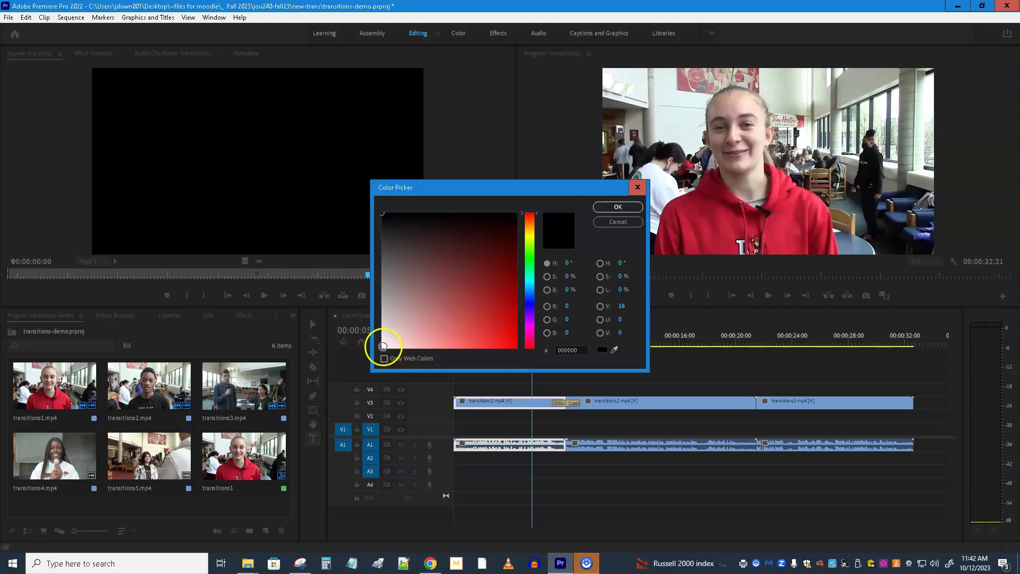
click(382, 346)
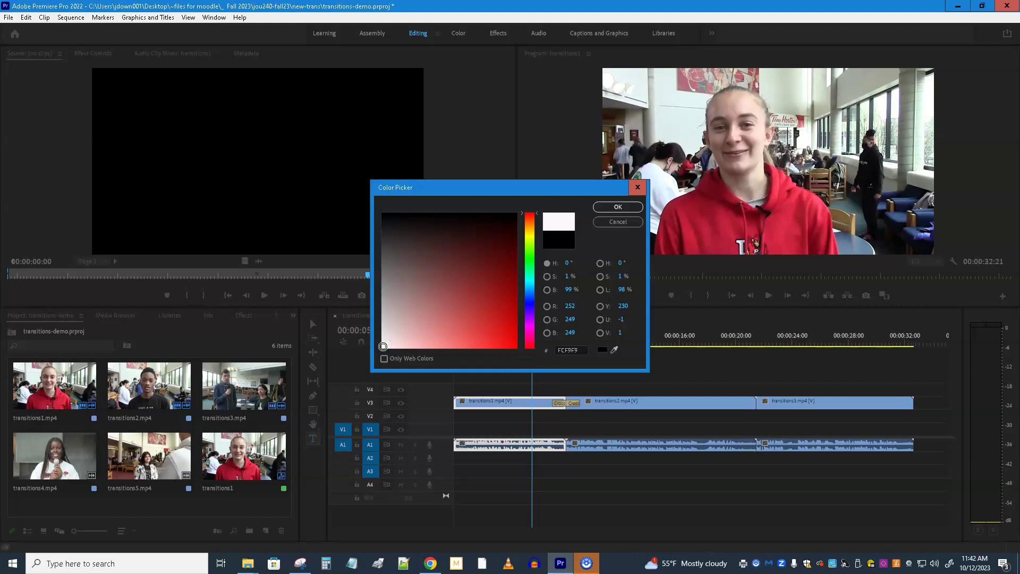
click(619, 207)
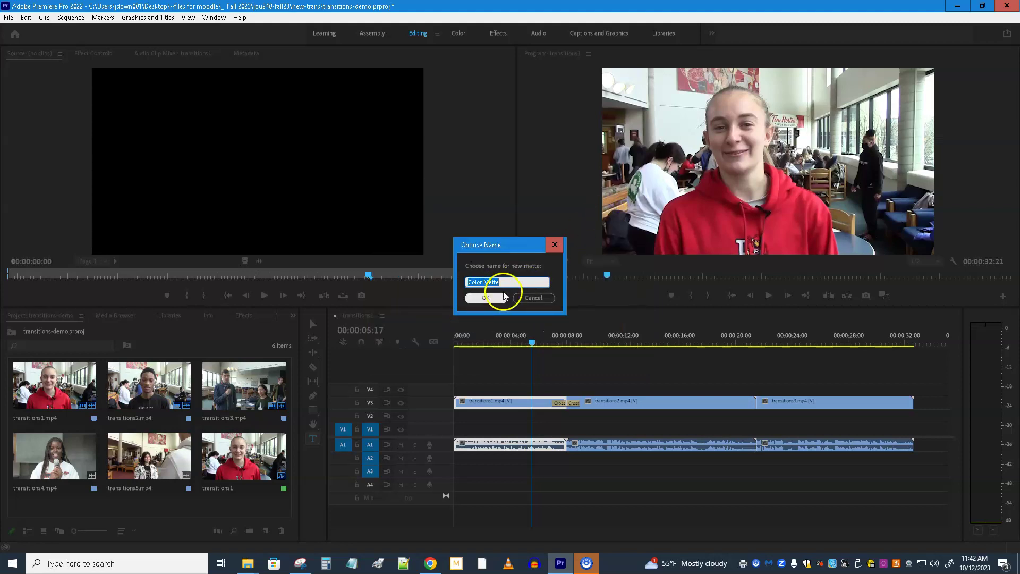
text(white)
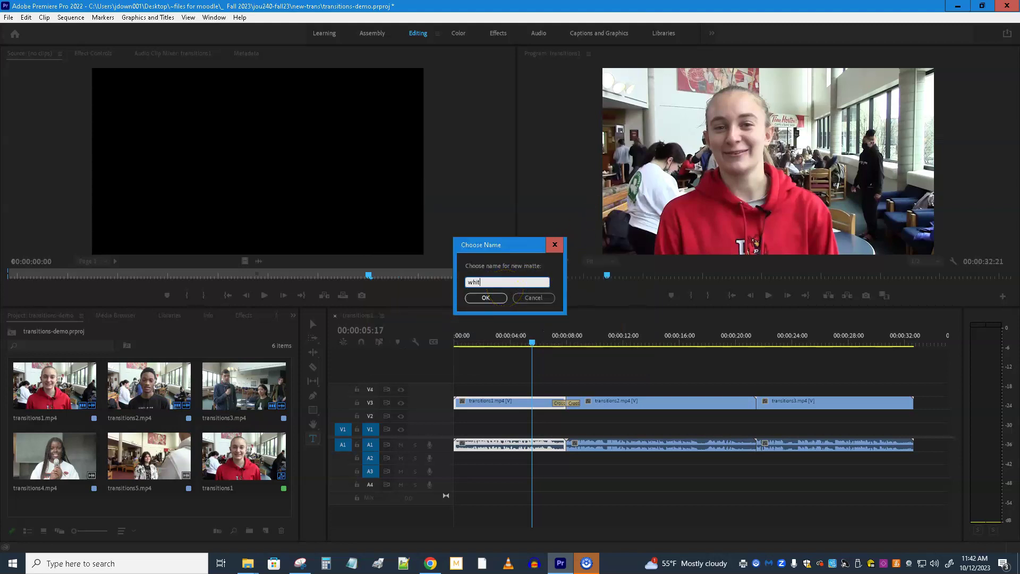
click(485, 298)
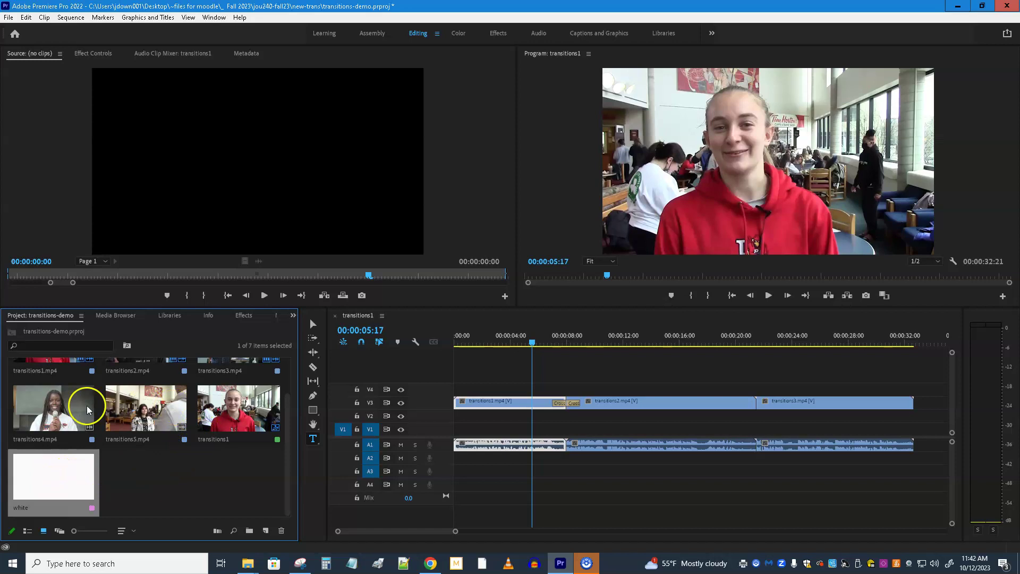
- Add the white matte to the timeline and place it on track V2, beneath the cut between transitions1.mp4 and transitions2.mp4
drag(63, 466, 540, 391)
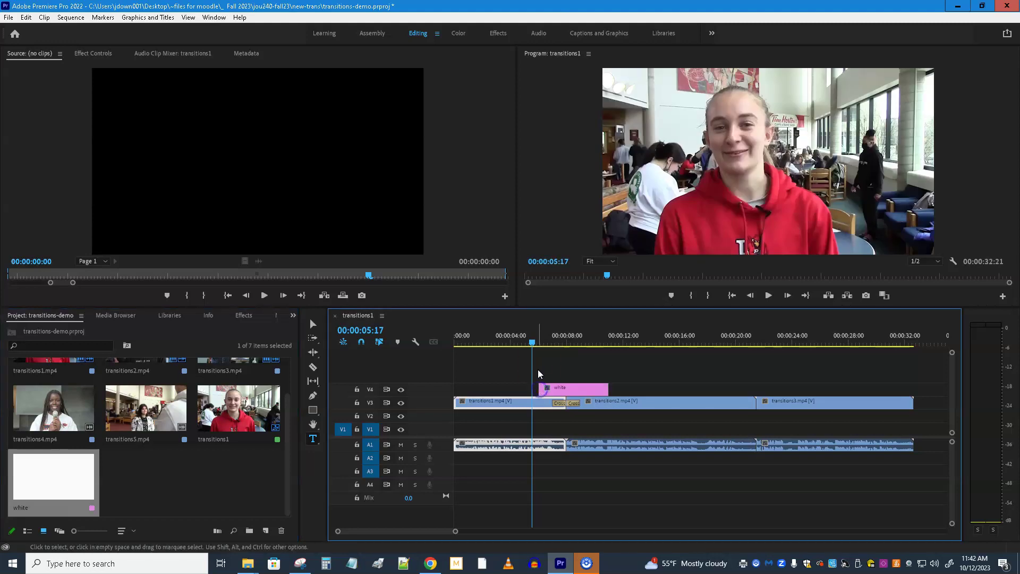
click(536, 341)
mouse_move(536, 341)
mouse_down()
mouse_move(551, 341)
mouse_move(524, 342)
mouse_move(610, 342)
mouse_move(519, 342)
mouse_up()
drag(576, 391, 575, 421)
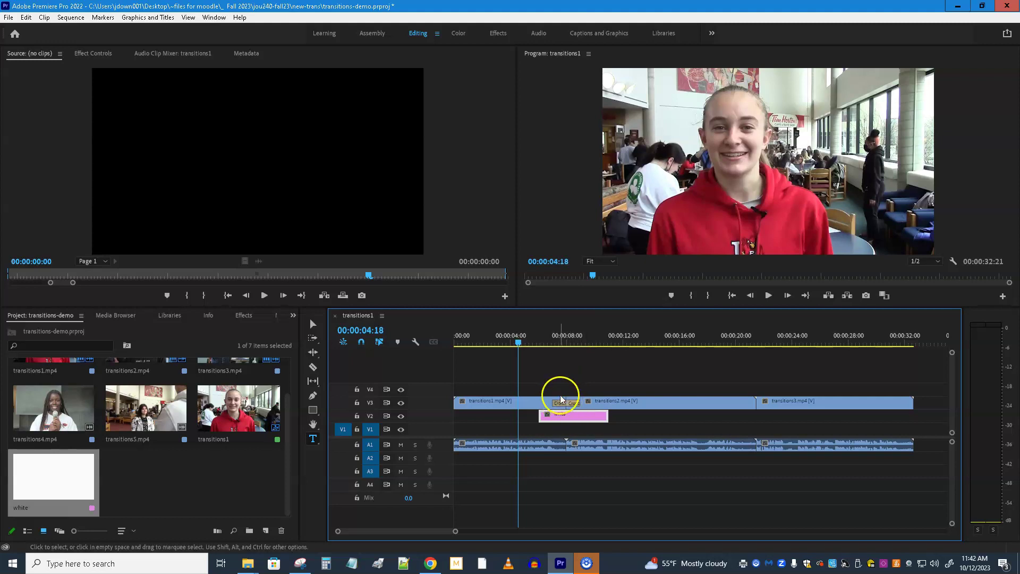
- Play through the Cross Dissolves above the white matte, starting from 00:00:06:23
drag(521, 348, 548, 348)
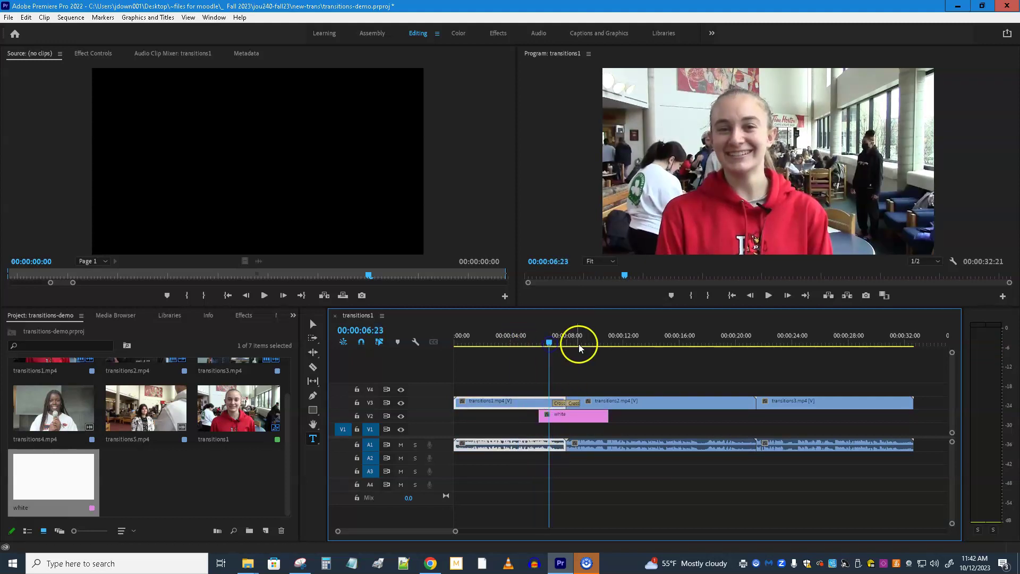
click(769, 296)
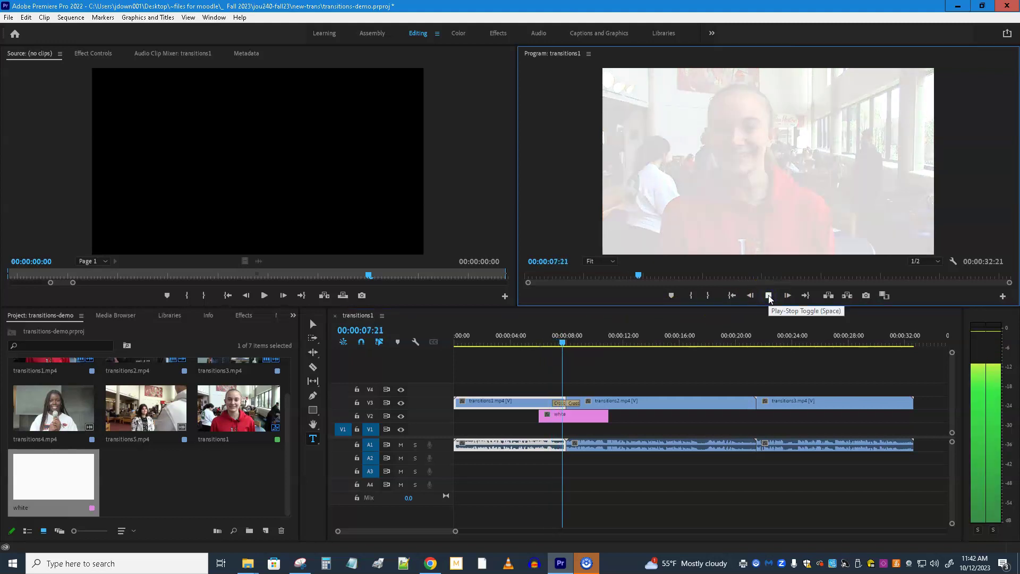
click(665, 463)
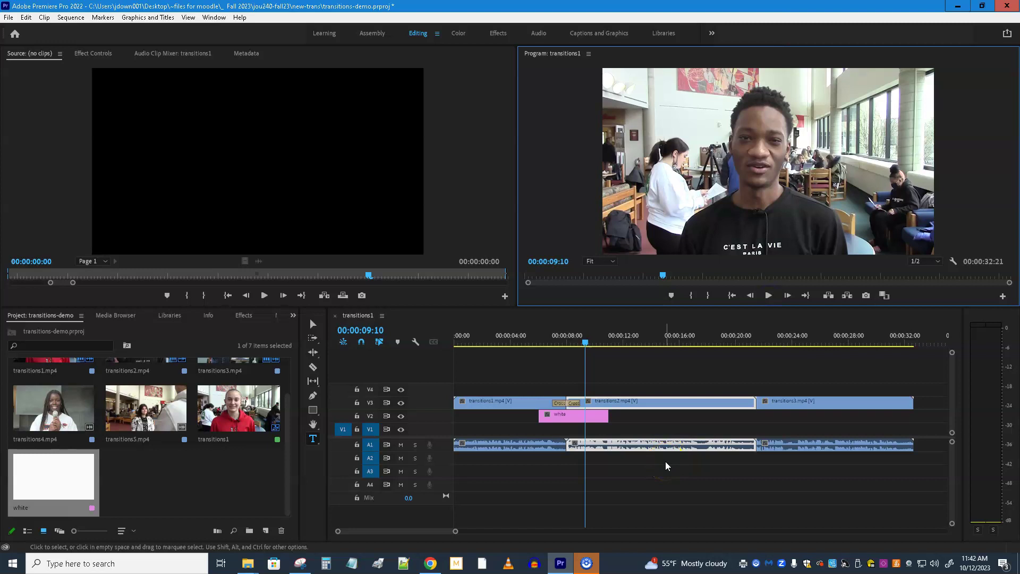
click(576, 423)
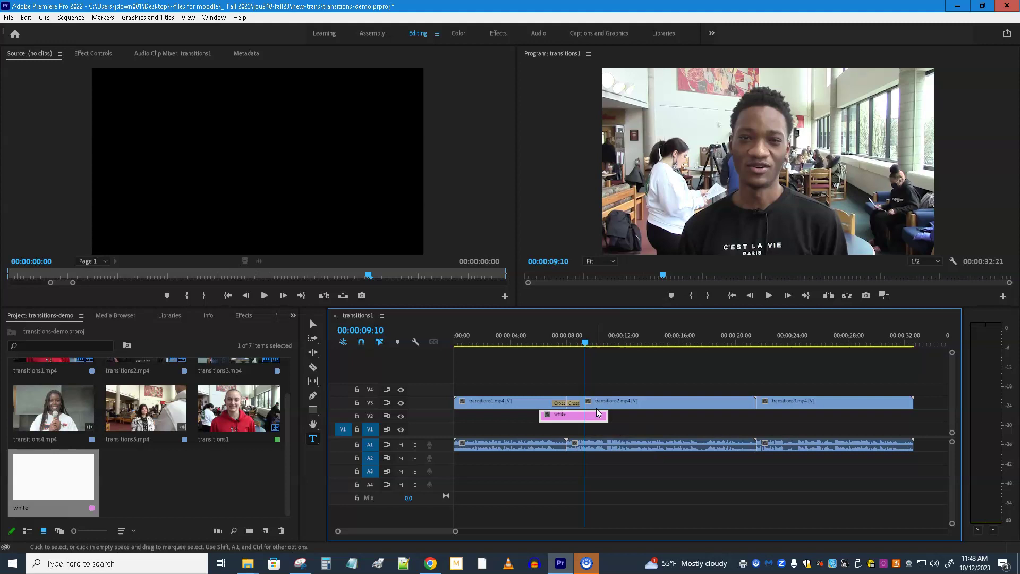
- Find the Basic Title on Background template by searching for title, add it at the start of track V4, and preview it at 00:00:02:00
click(588, 35)
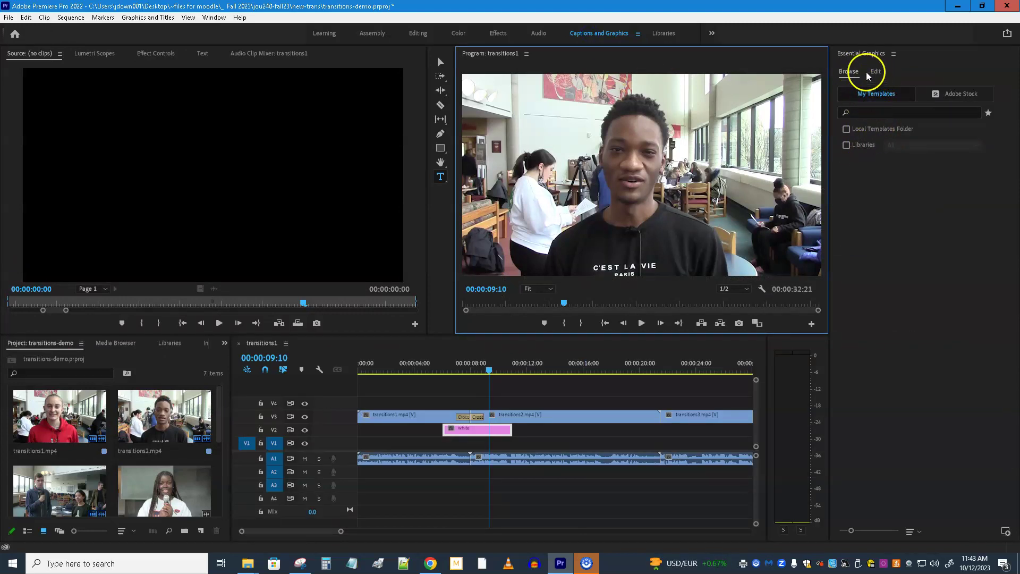
click(868, 113)
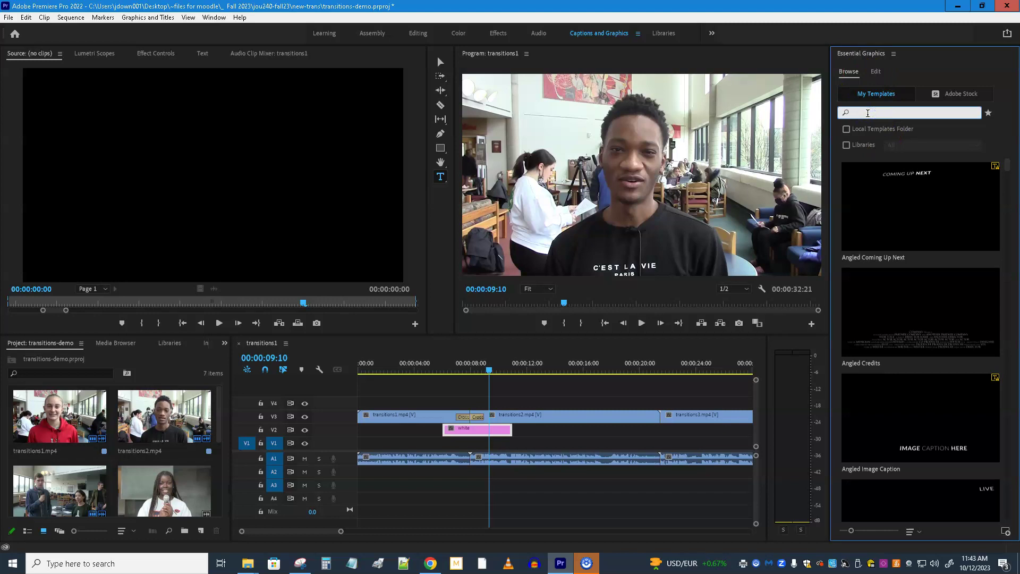
text(title)
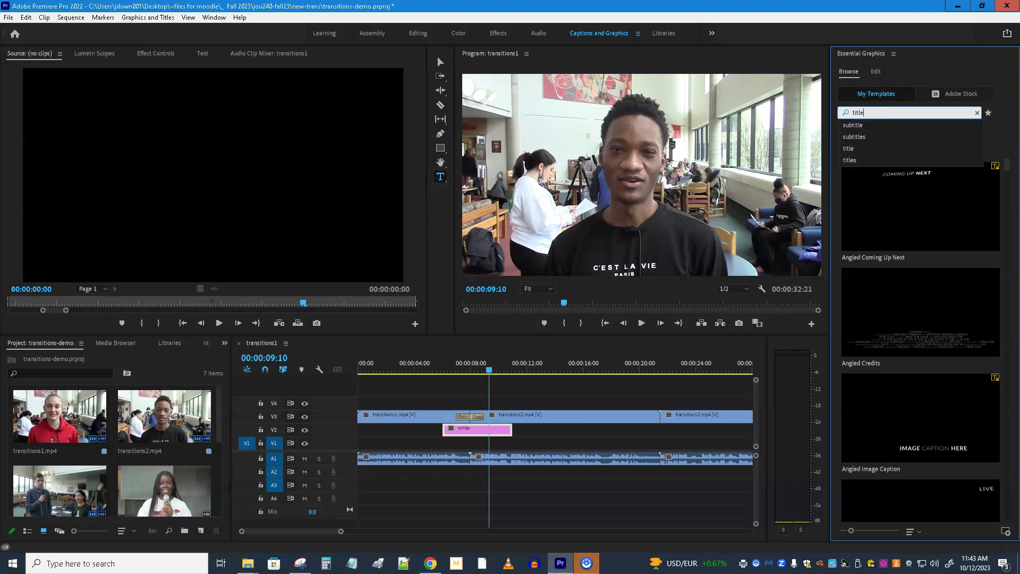
key(Return)
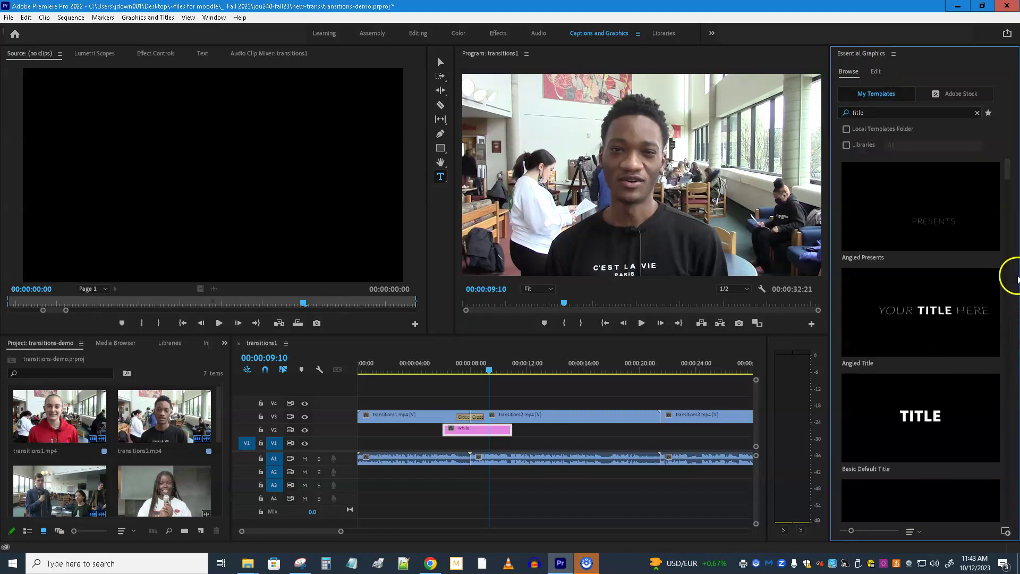
drag(1008, 166, 1010, 205)
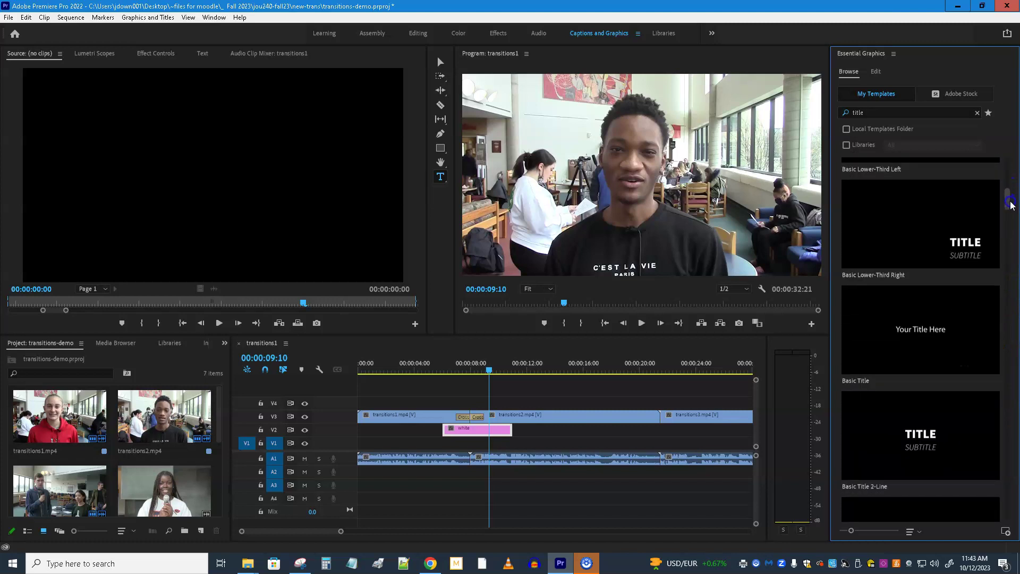
drag(1010, 200, 1012, 220)
drag(924, 302, 363, 403)
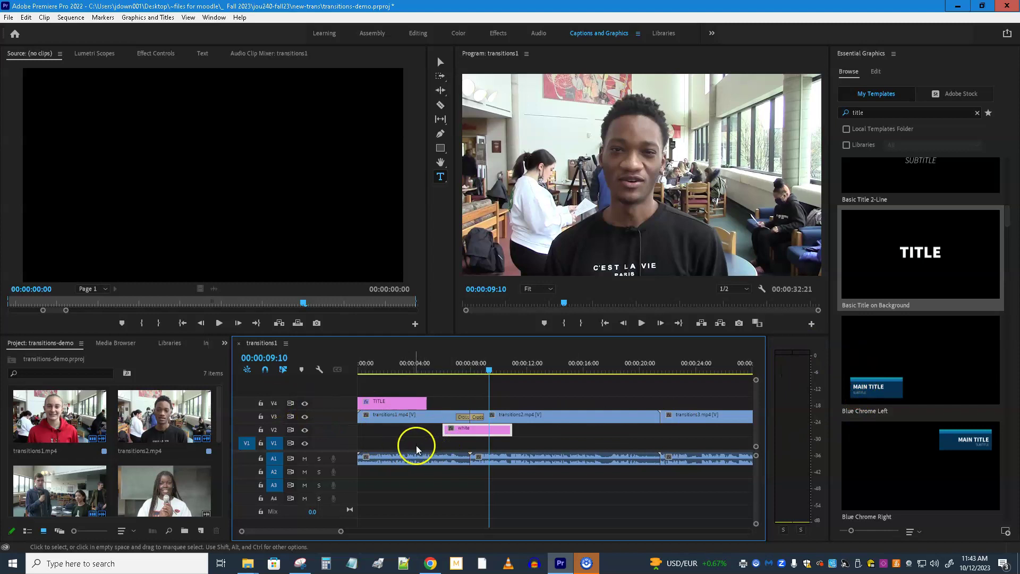
click(387, 374)
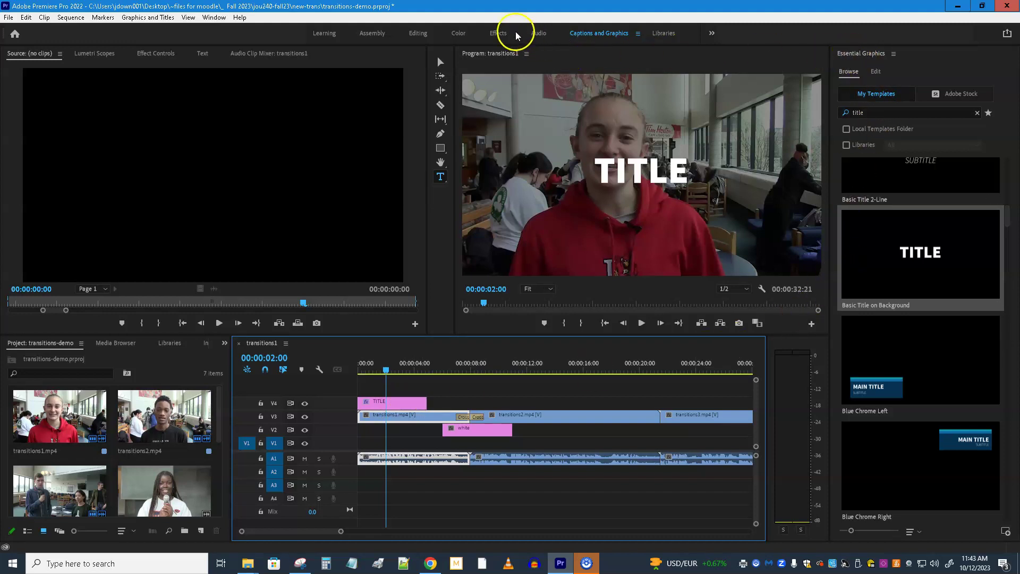
- Apply the Slide transition to the start of the TITLE clip on V4, and play it from the beginning of the sequence
click(497, 33)
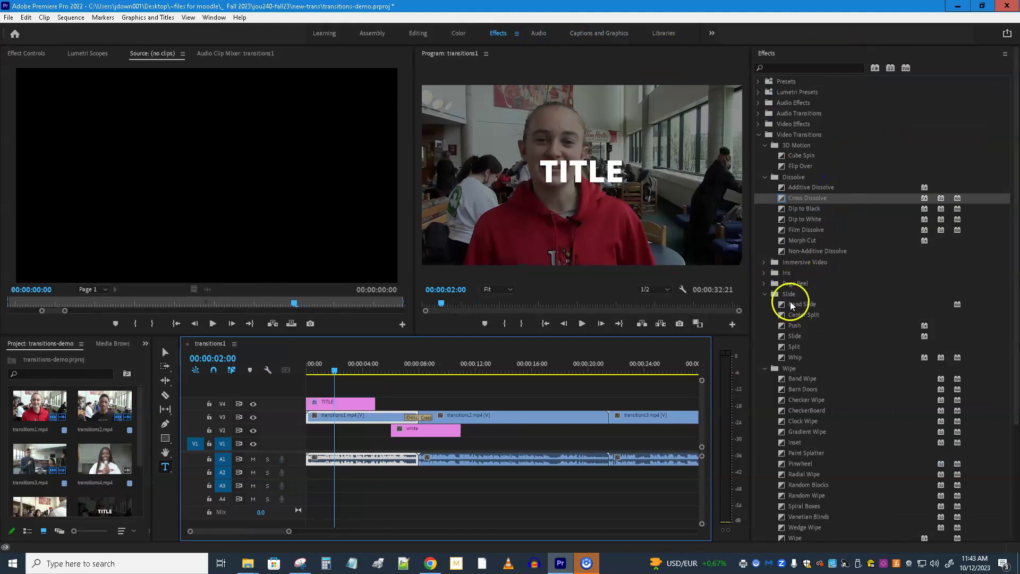
click(799, 338)
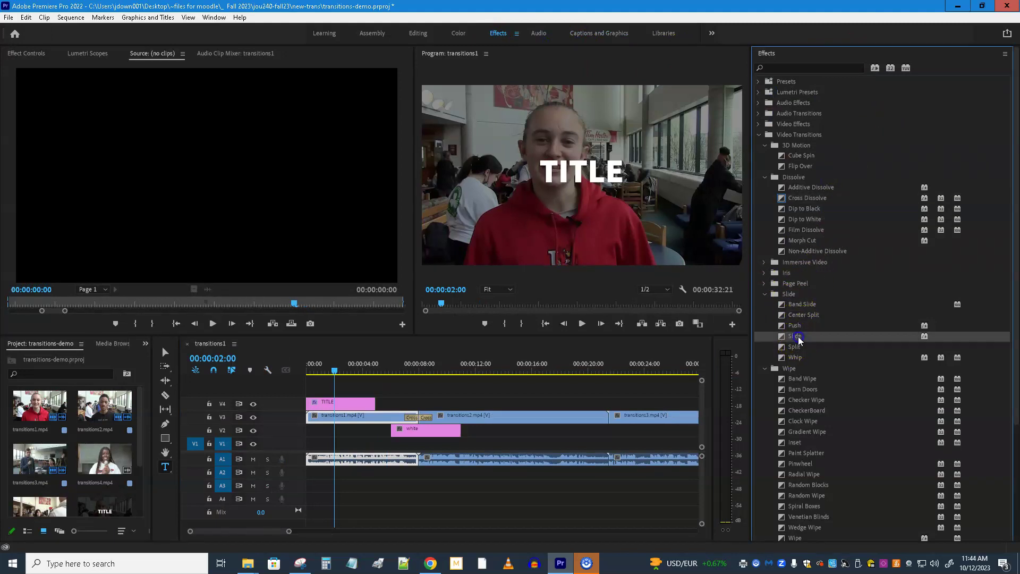
drag(798, 337, 312, 408)
drag(334, 370, 285, 371)
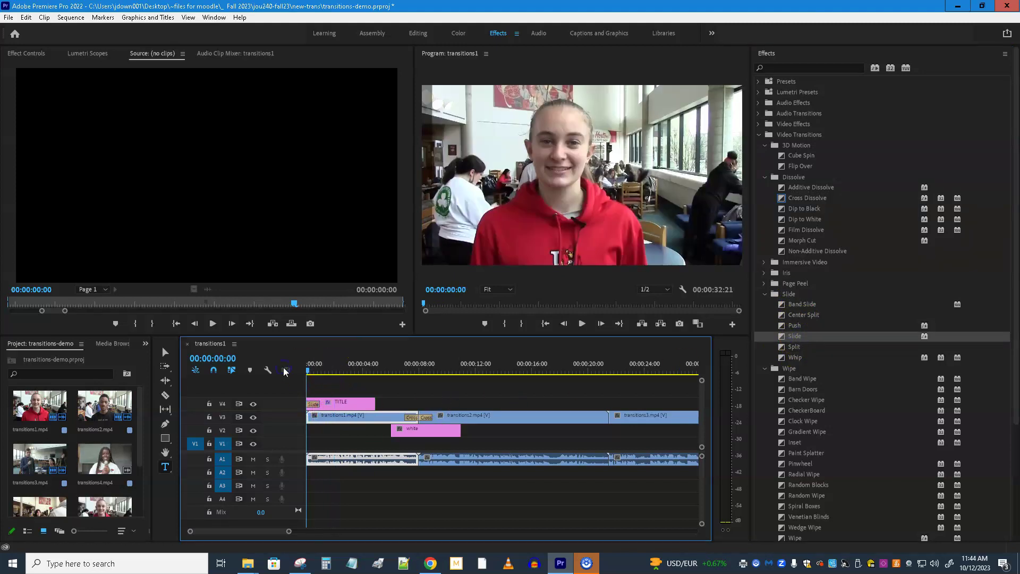
click(581, 324)
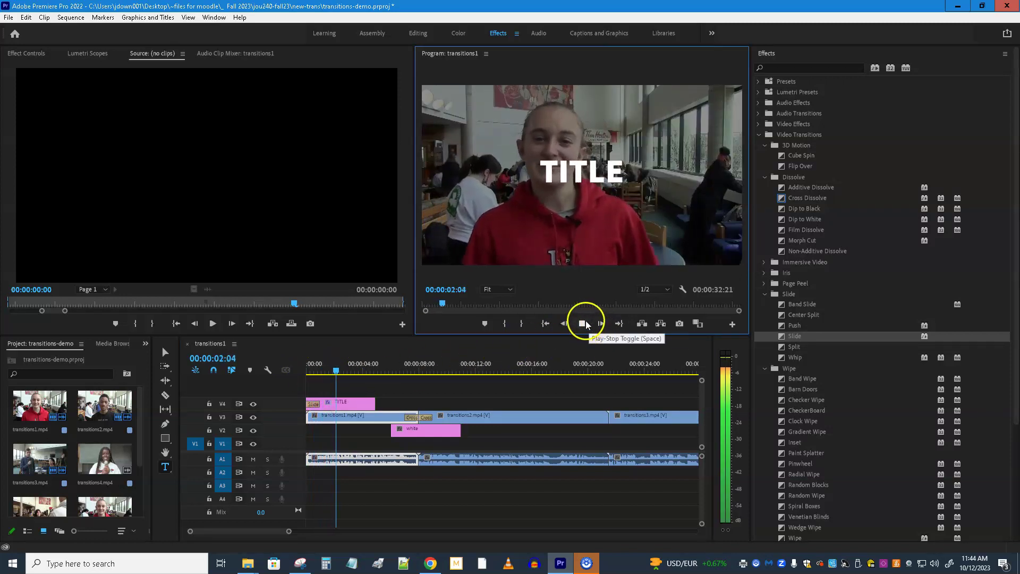
click(584, 321)
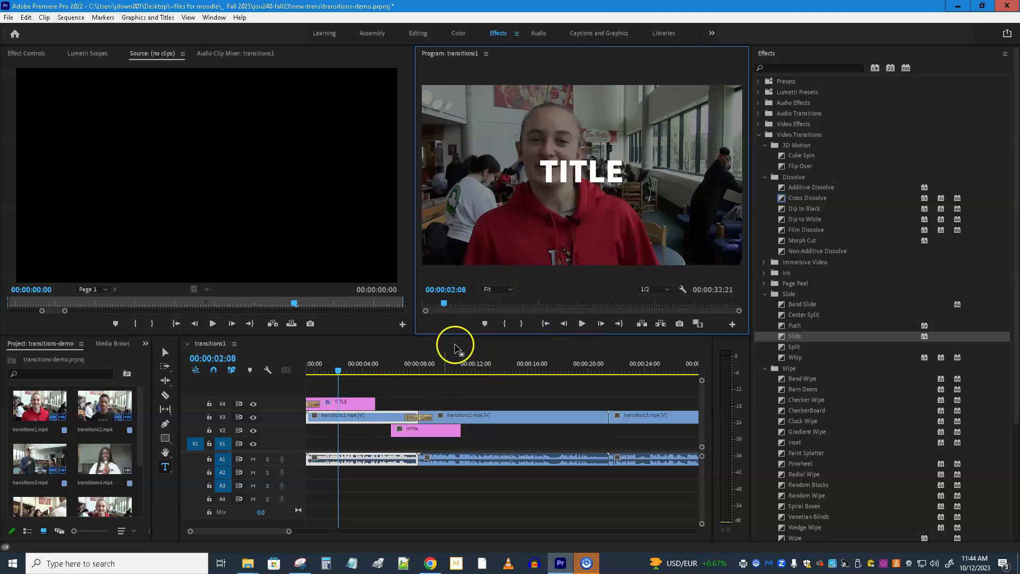
- Add one video track above V4 and one audio track below A4
click(273, 387)
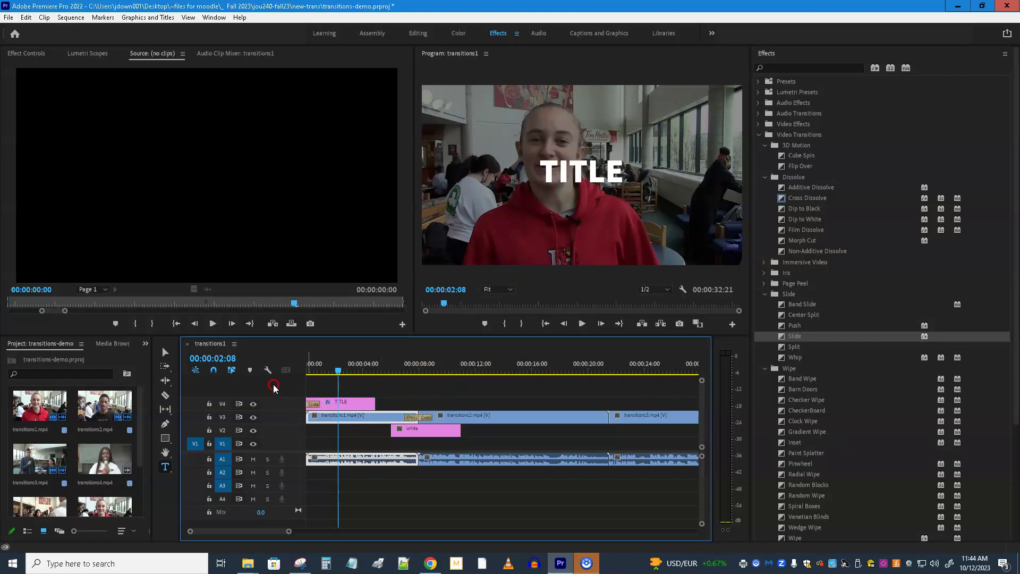
right_click(274, 388)
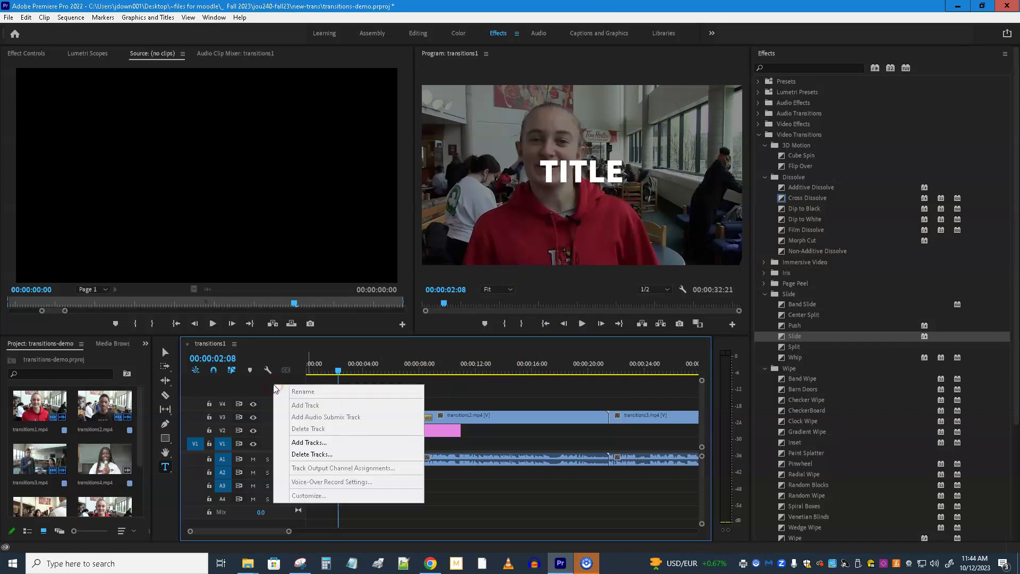
click(319, 444)
click(591, 199)
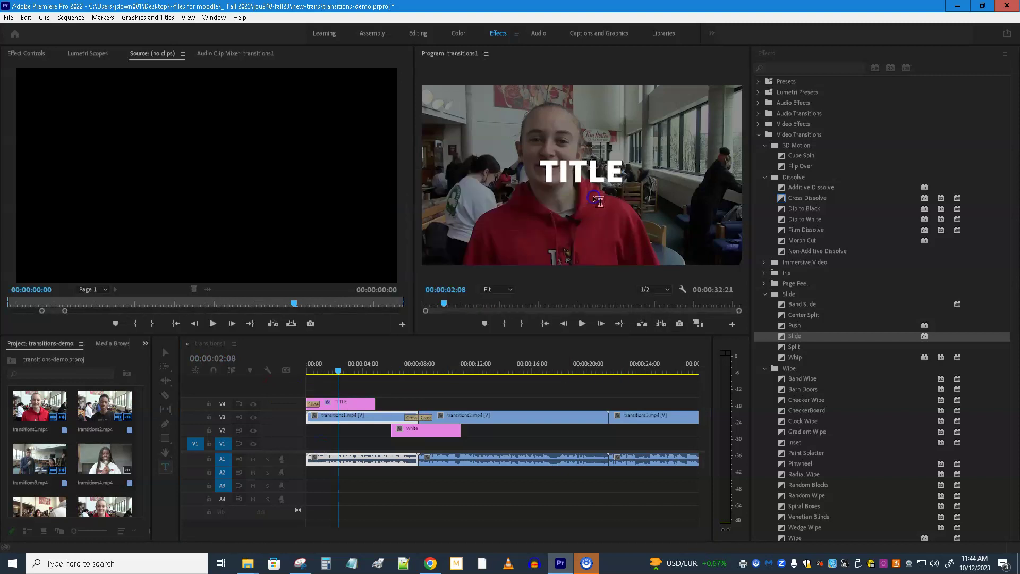
click(354, 387)
- Delete the TITLE text from the graphic on track V4, leaving only its background
click(350, 406)
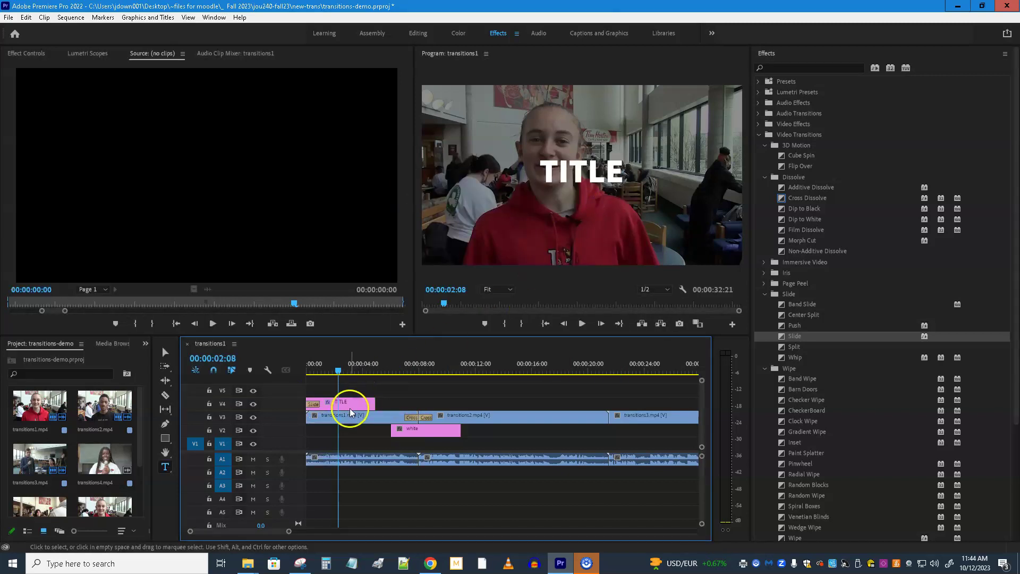
click(548, 165)
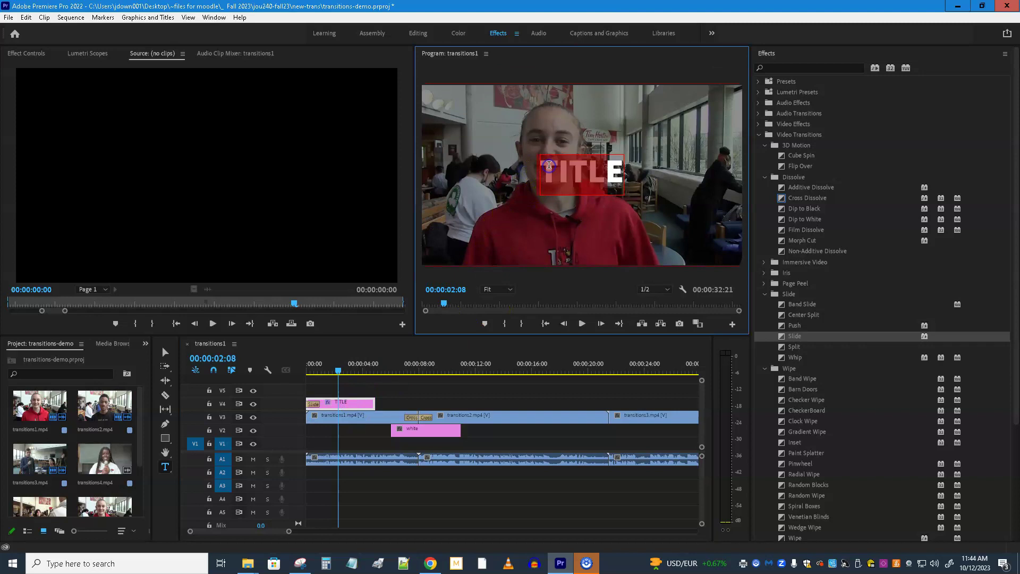
key(BackSpace)
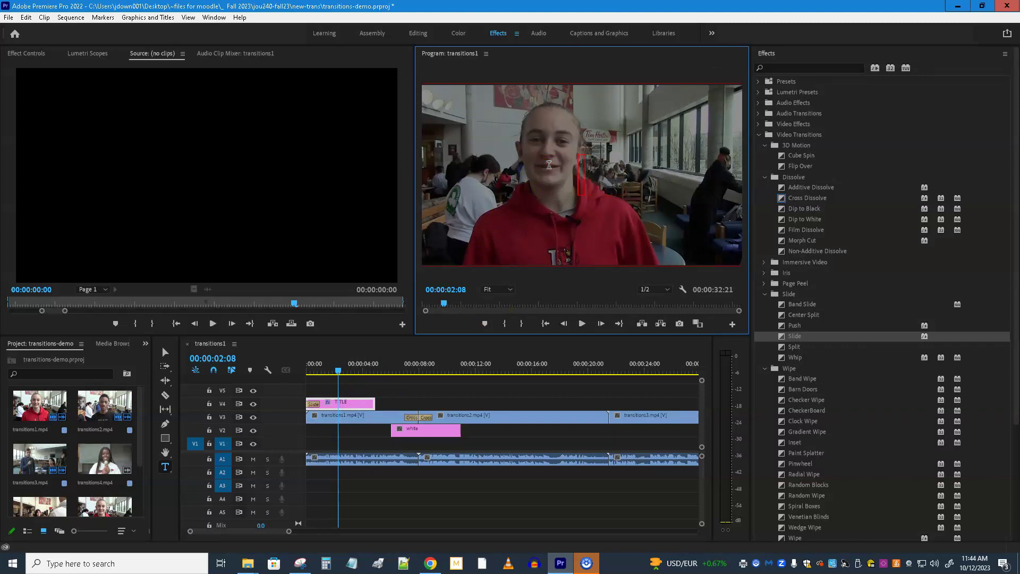
- Remove the Slide transition from the start of the background graphic on V4, and move the playhead to 00:00:01:13
click(314, 405)
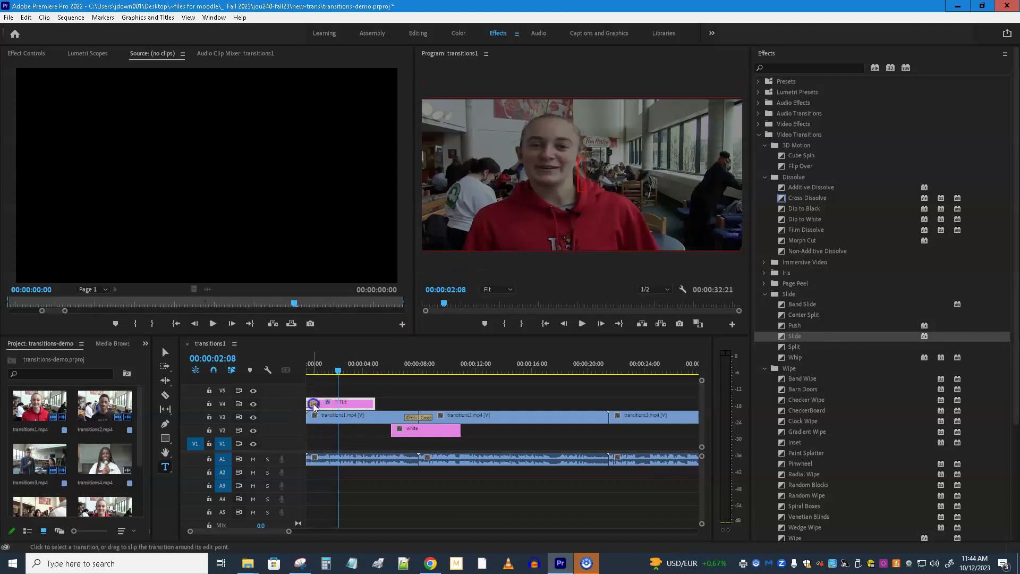
right_click(314, 405)
click(340, 423)
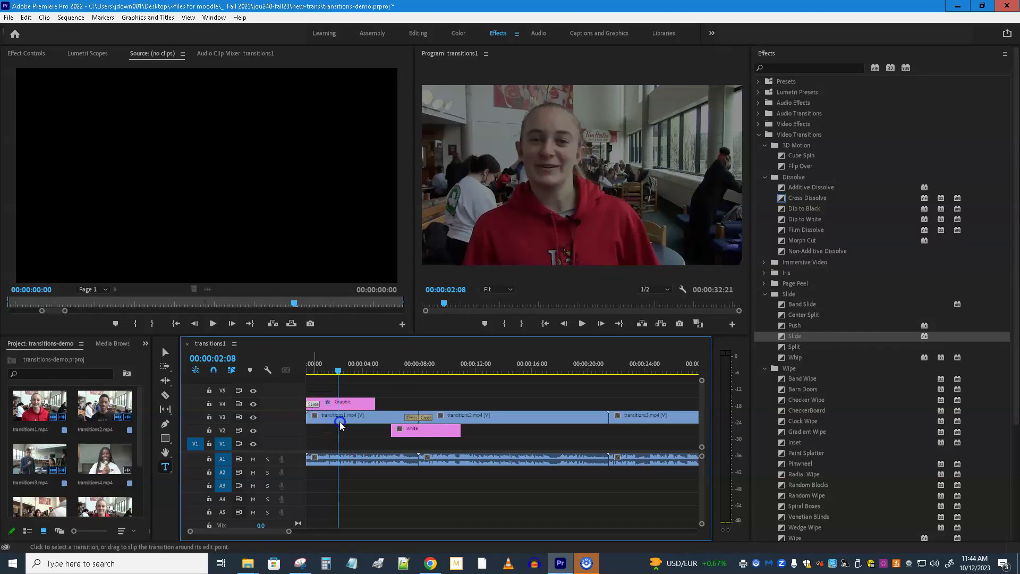
mouse_move(341, 374)
mouse_down()
mouse_move(381, 377)
mouse_move(314, 378)
mouse_move(327, 385)
mouse_up()
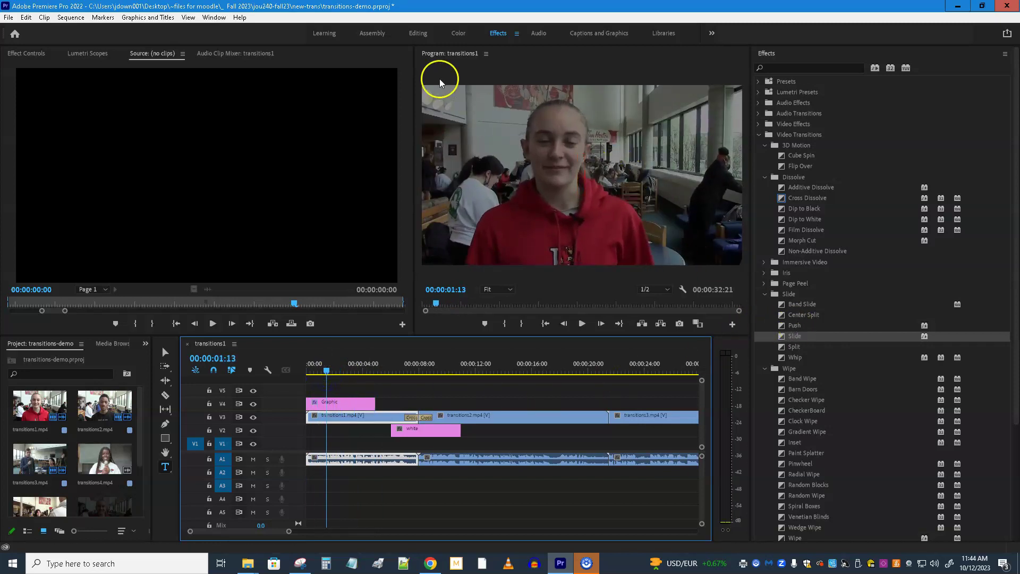
- Find the Basic Title 2-Line template among the title templates, add it at the start of track V5, and preview it at 00:00:00:06
click(596, 33)
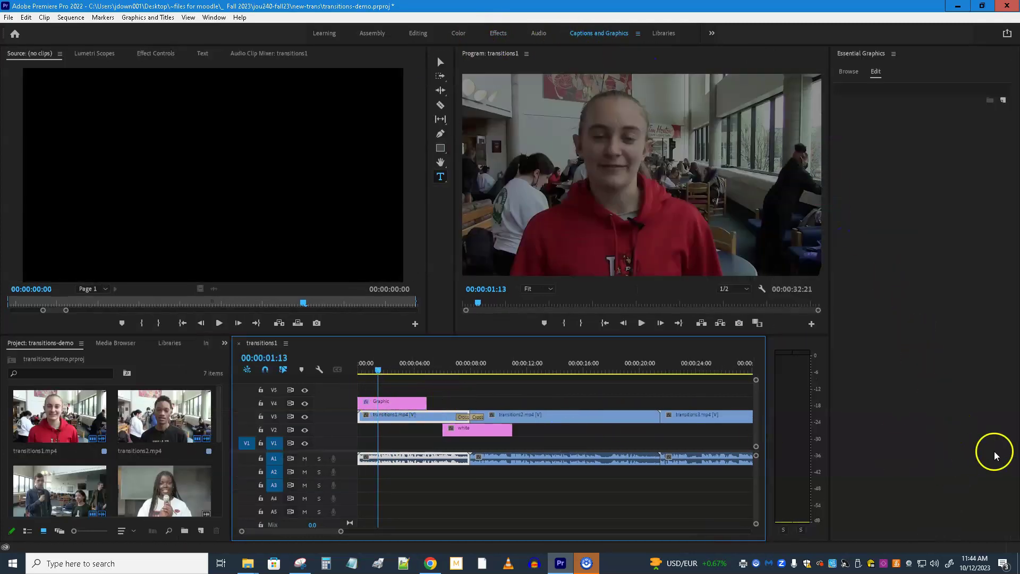
click(848, 72)
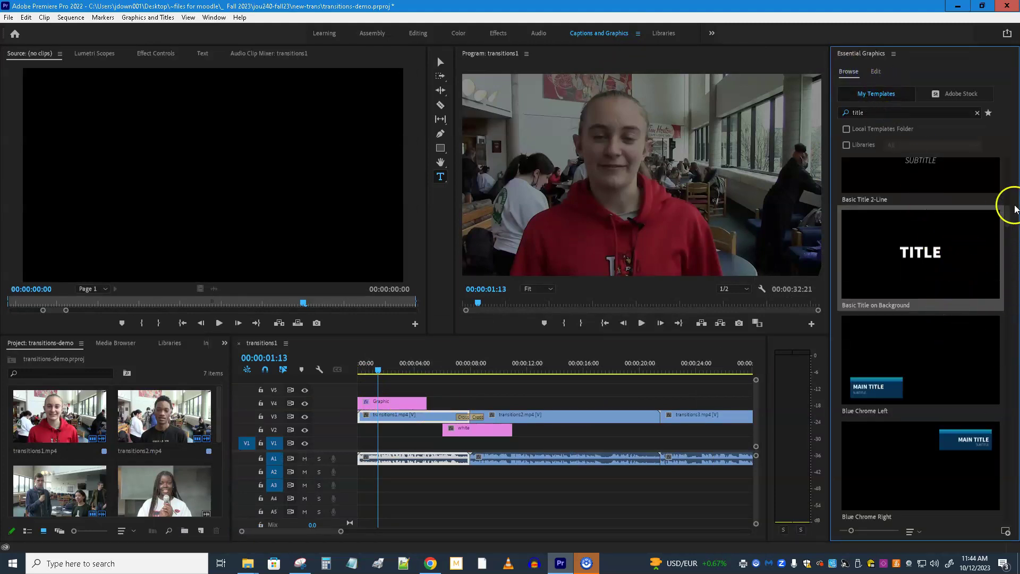
drag(1013, 206, 1016, 162)
click(936, 113)
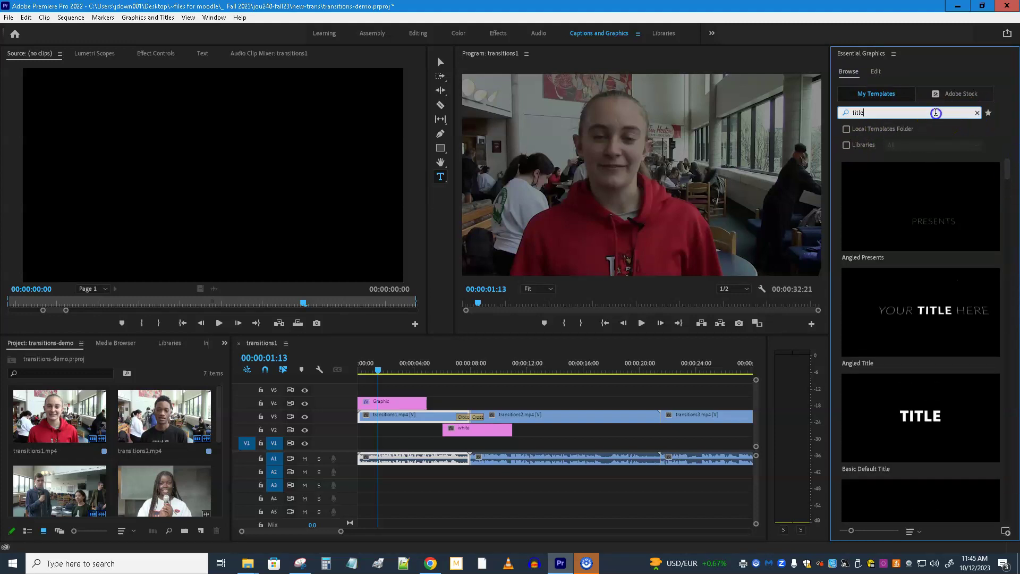
key(Return)
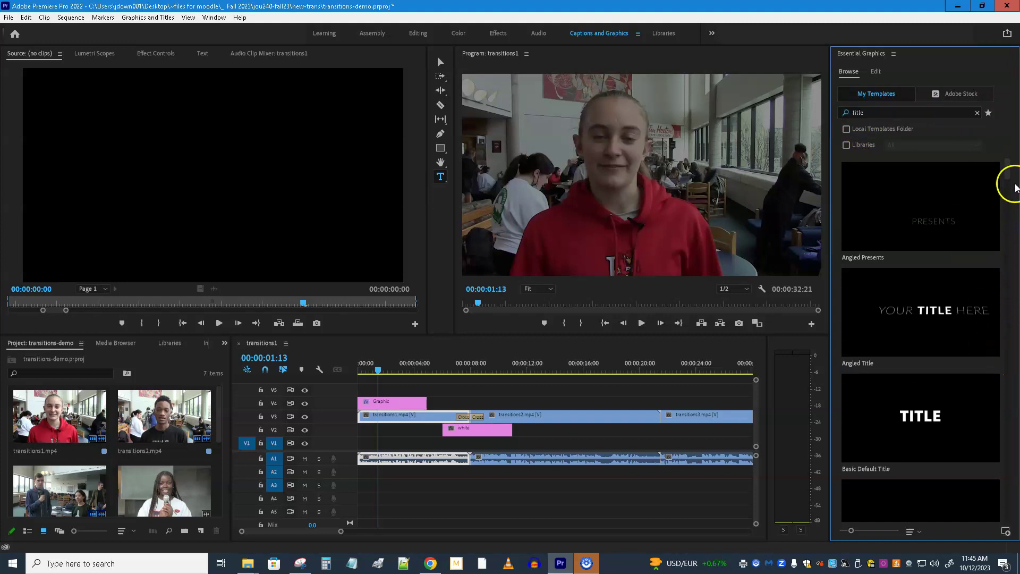
drag(1006, 166, 1005, 190)
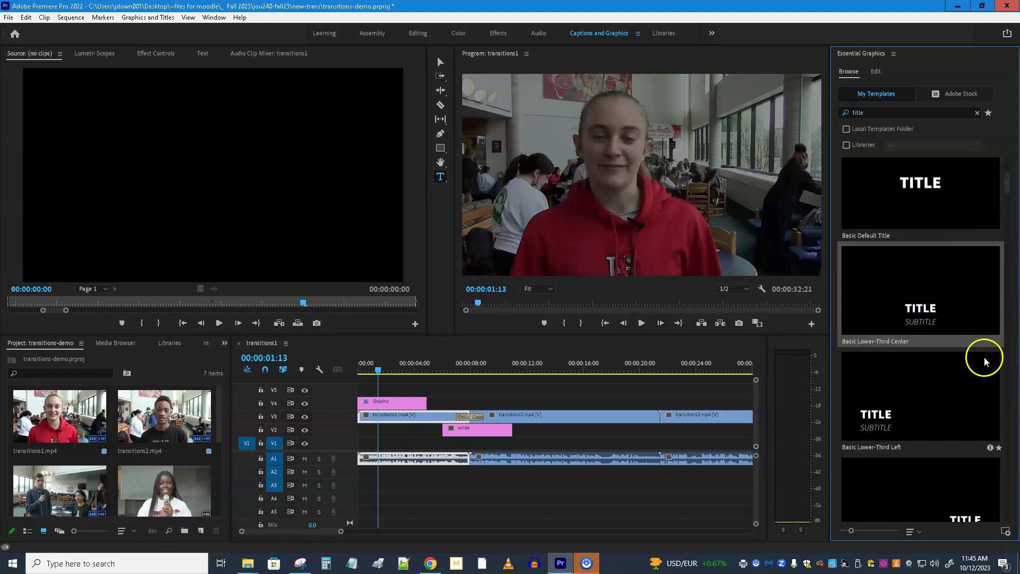
drag(1005, 190, 1005, 183)
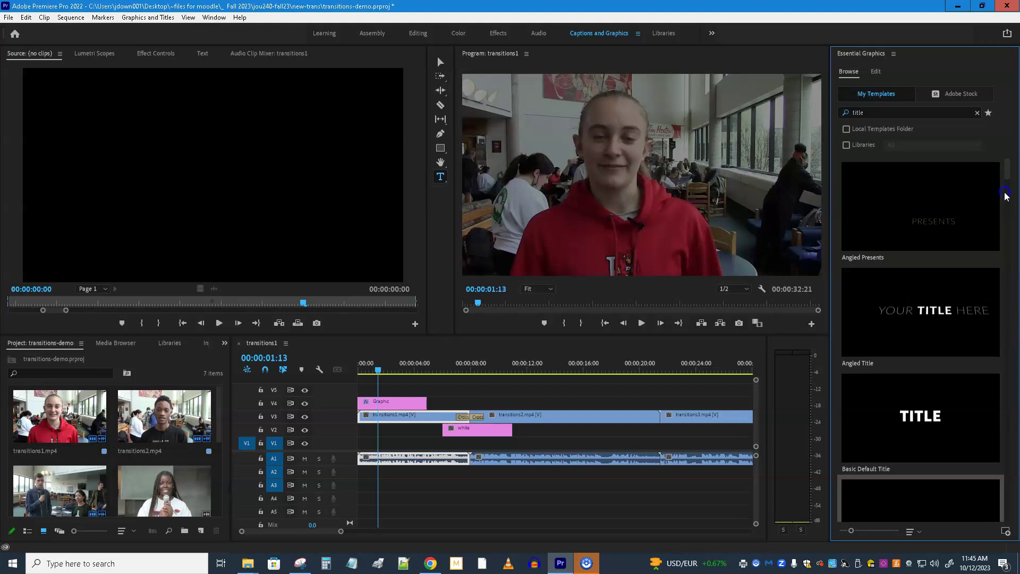
drag(1010, 176, 1009, 206)
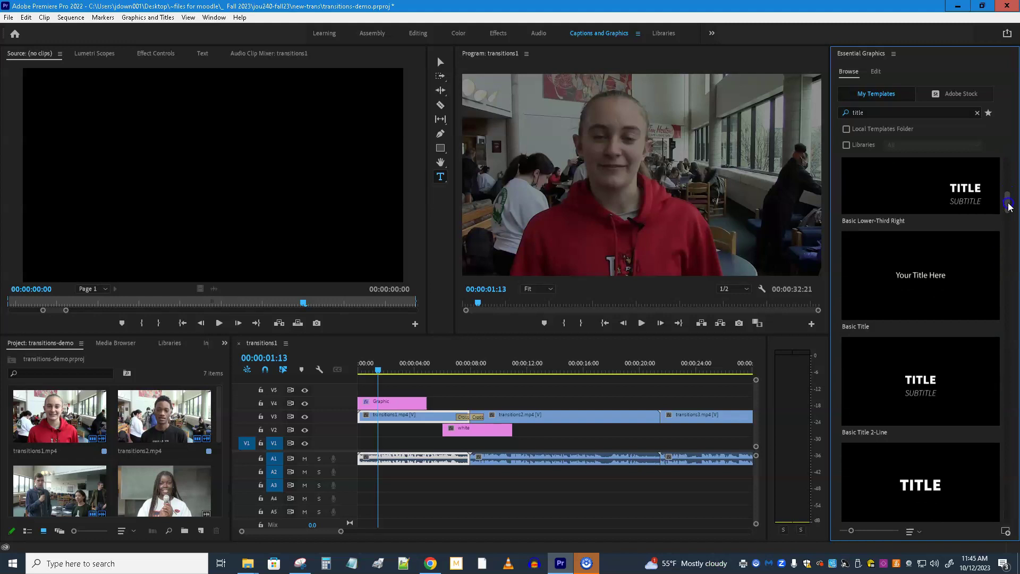
click(906, 401)
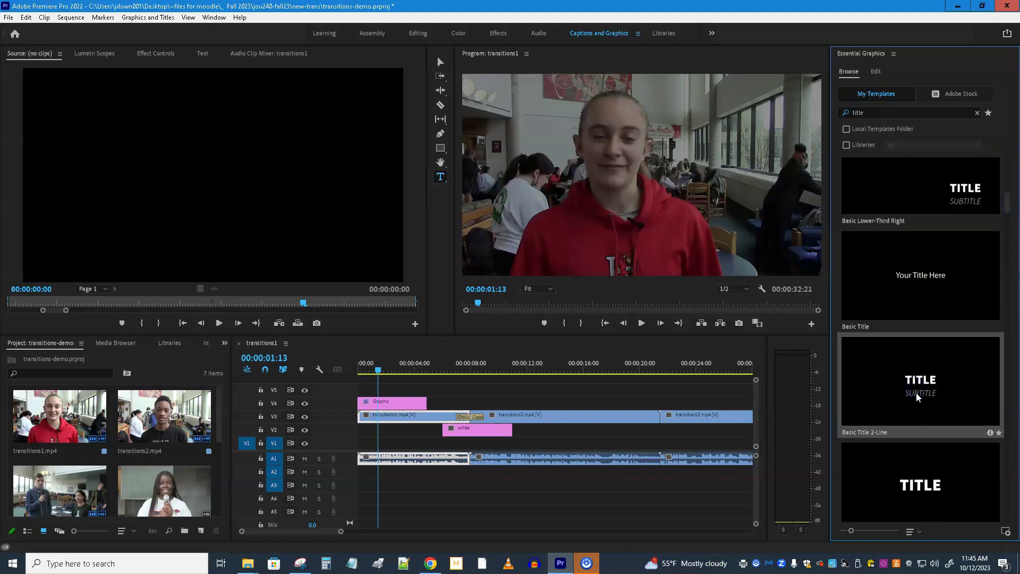
drag(923, 393, 363, 392)
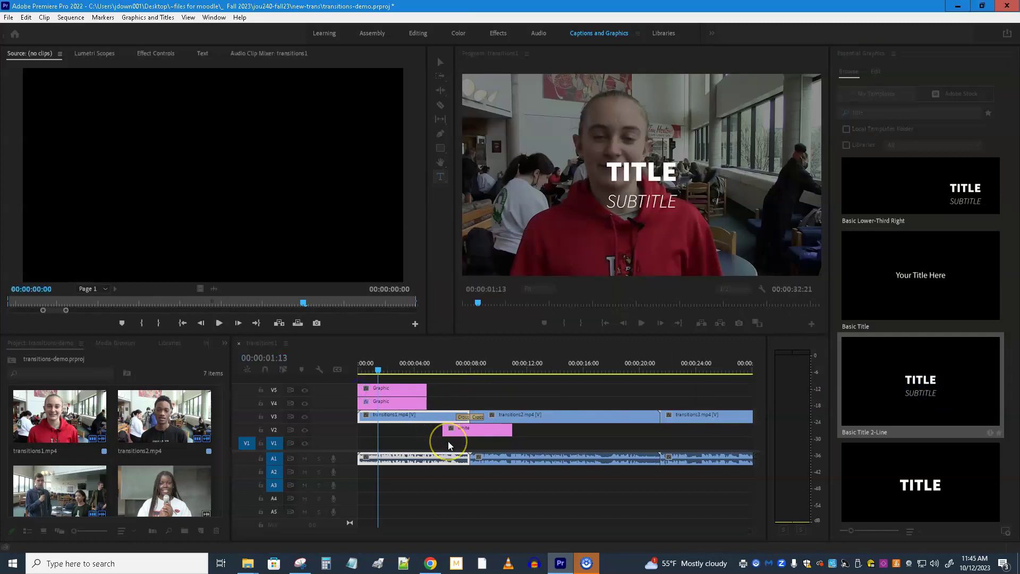
drag(375, 366, 362, 378)
click(387, 388)
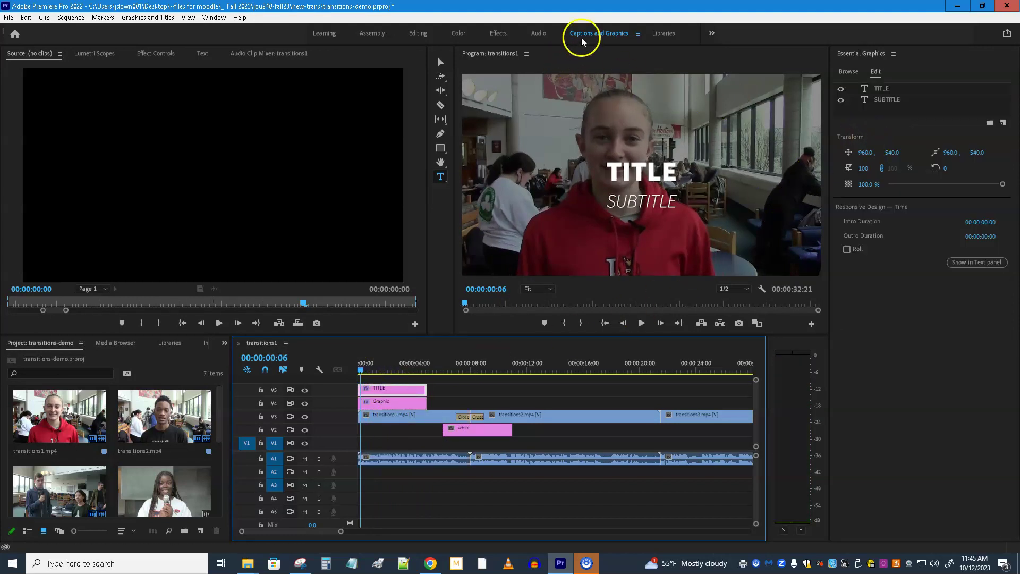
- Apply the Slide transition to the start and the Push transition to the end of the TITLE clip on V5
click(493, 34)
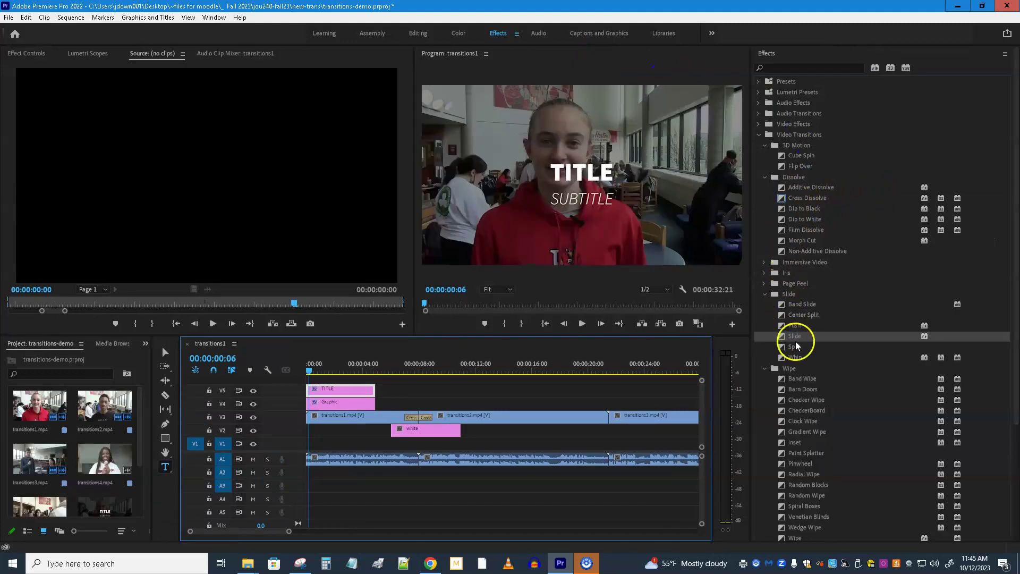
drag(796, 345, 313, 391)
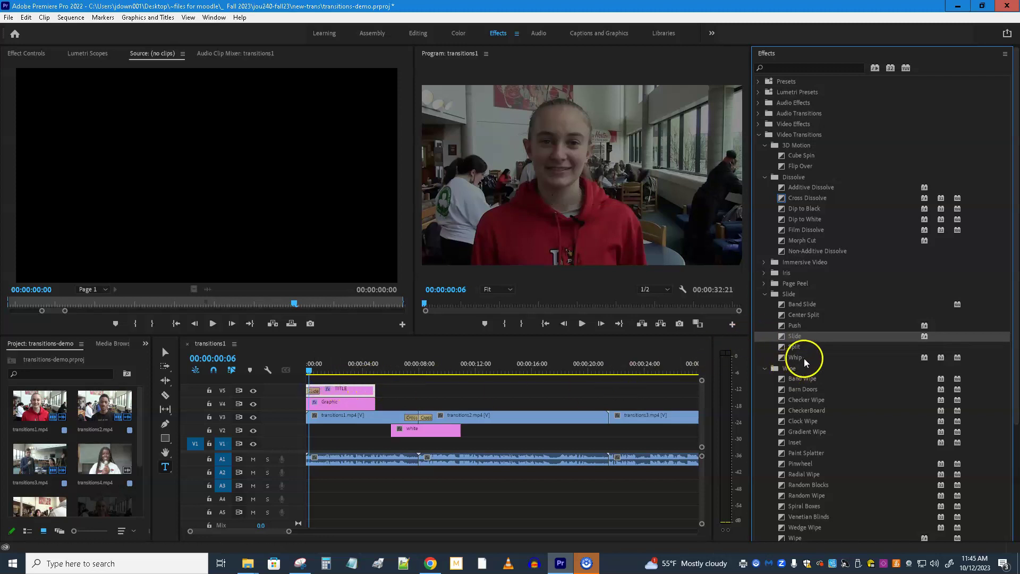
click(794, 326)
drag(796, 329, 396, 392)
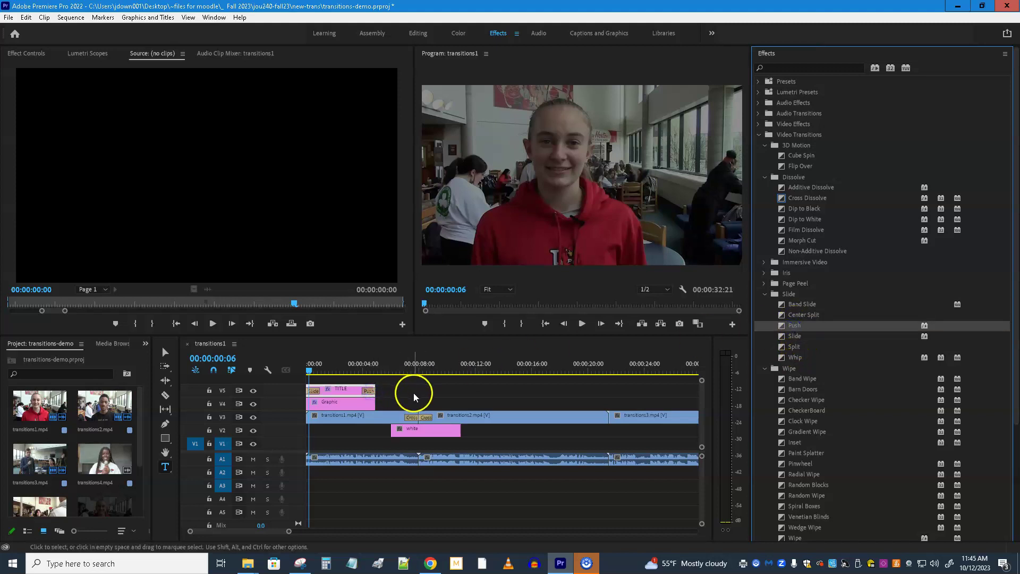
- Play the sequence from 00:00:00:00 to review the Slide and Push transitions on the V5 title
click(310, 368)
drag(310, 368, 306, 370)
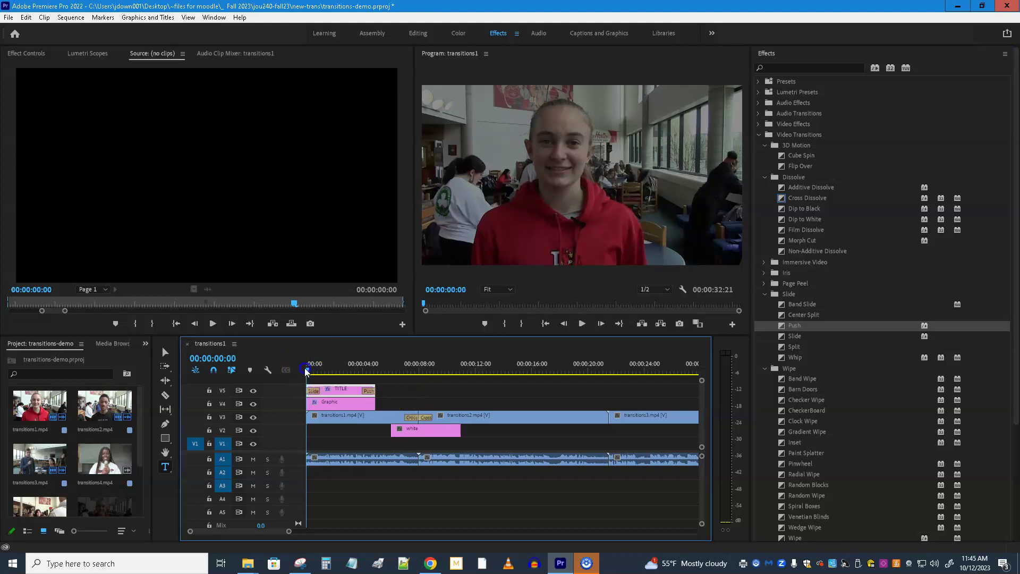
click(387, 390)
click(607, 190)
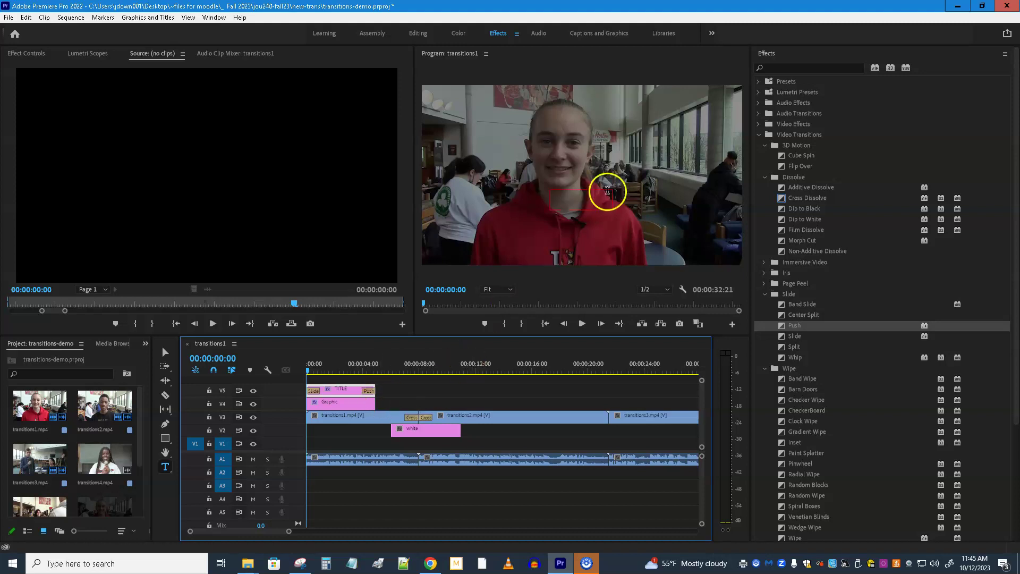
click(582, 324)
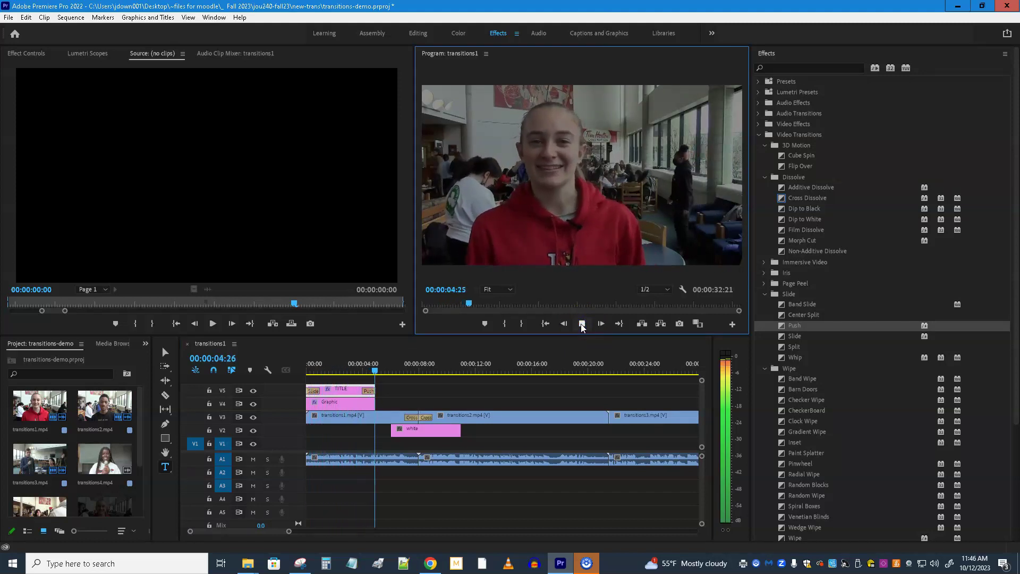
click(582, 323)
- Apply the default transition to the end of the background graphic on V4
click(399, 417)
click(358, 410)
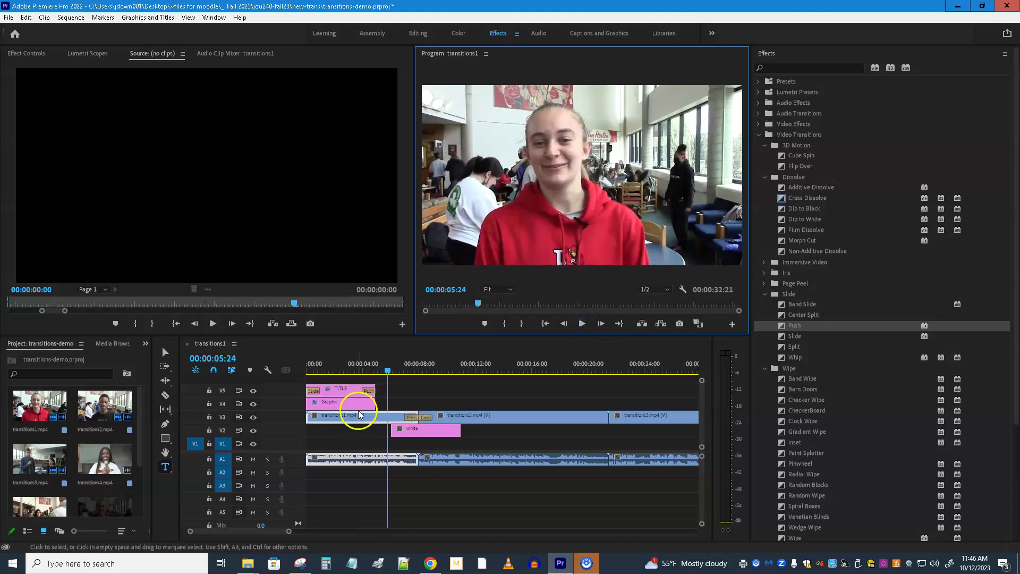
click(367, 401)
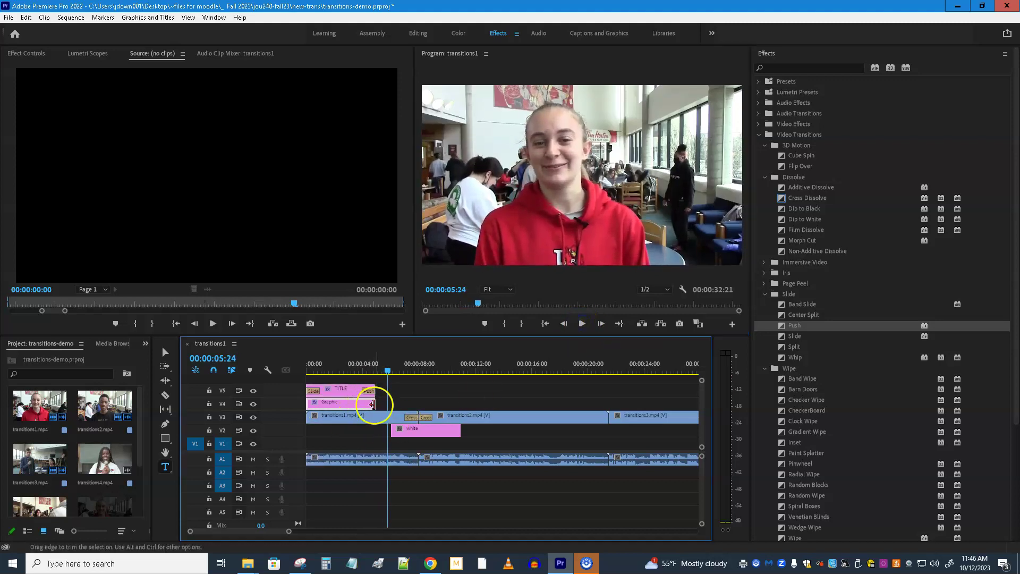
click(478, 404)
click(374, 402)
right_click(375, 404)
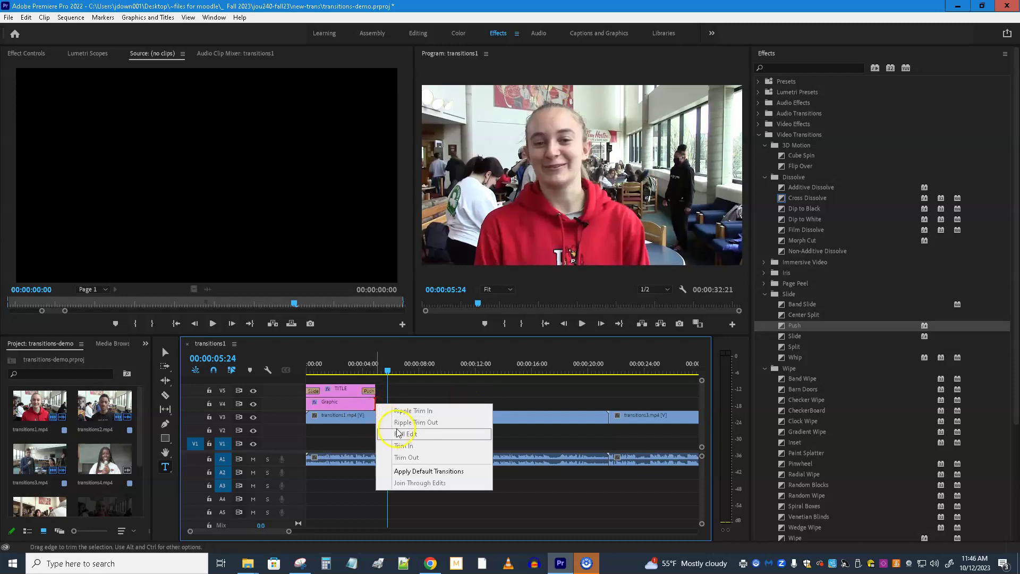
click(414, 471)
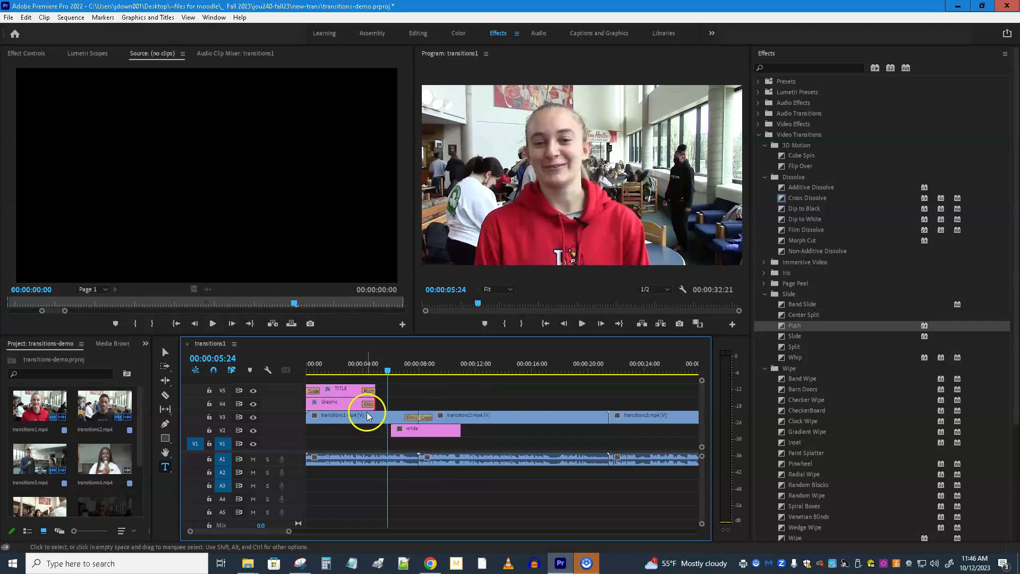
- Play the sequence from 00:00:00:00 past the end of both graphics to review the transition on the V4 background
drag(391, 371, 300, 370)
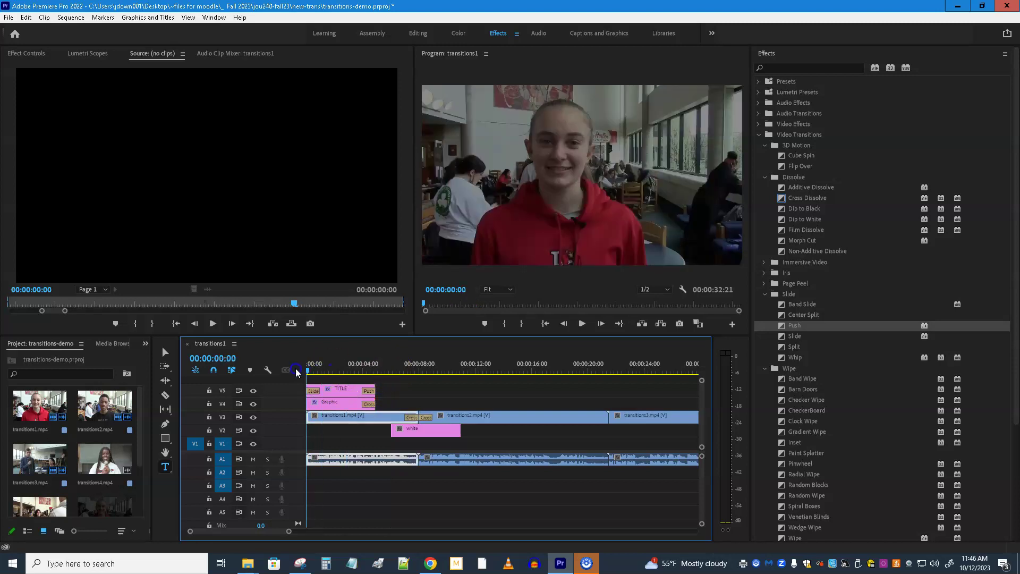
click(582, 323)
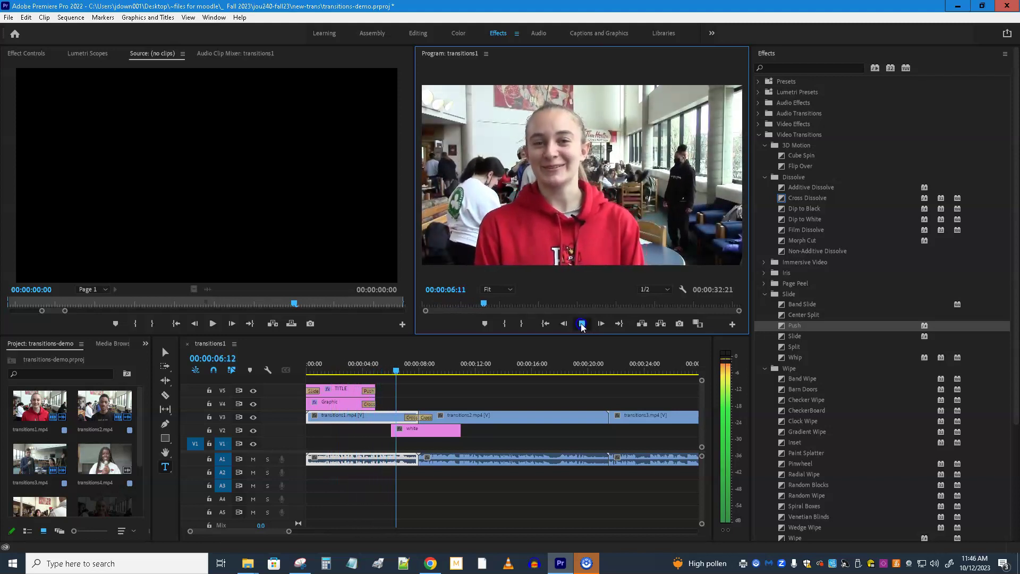
click(582, 324)
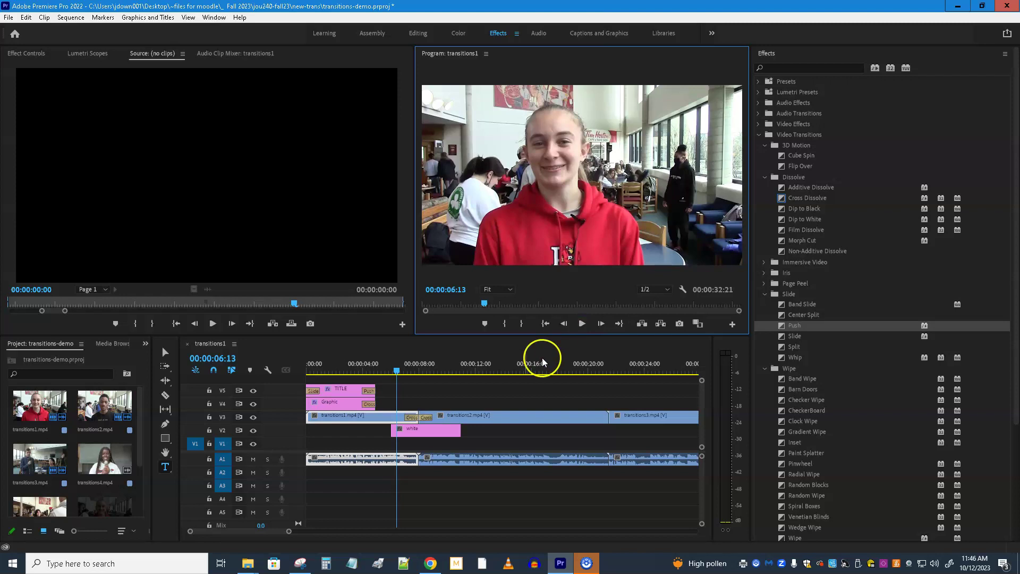
- Extend the end of the background graphic on V4 slightly past the end of the TITLE clip on V5
click(354, 404)
drag(374, 404, 380, 405)
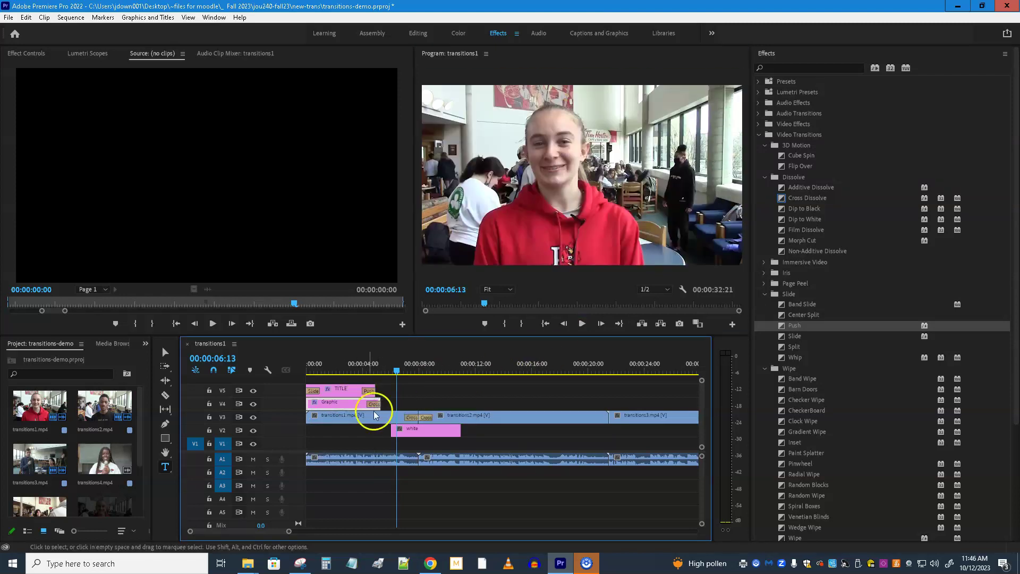